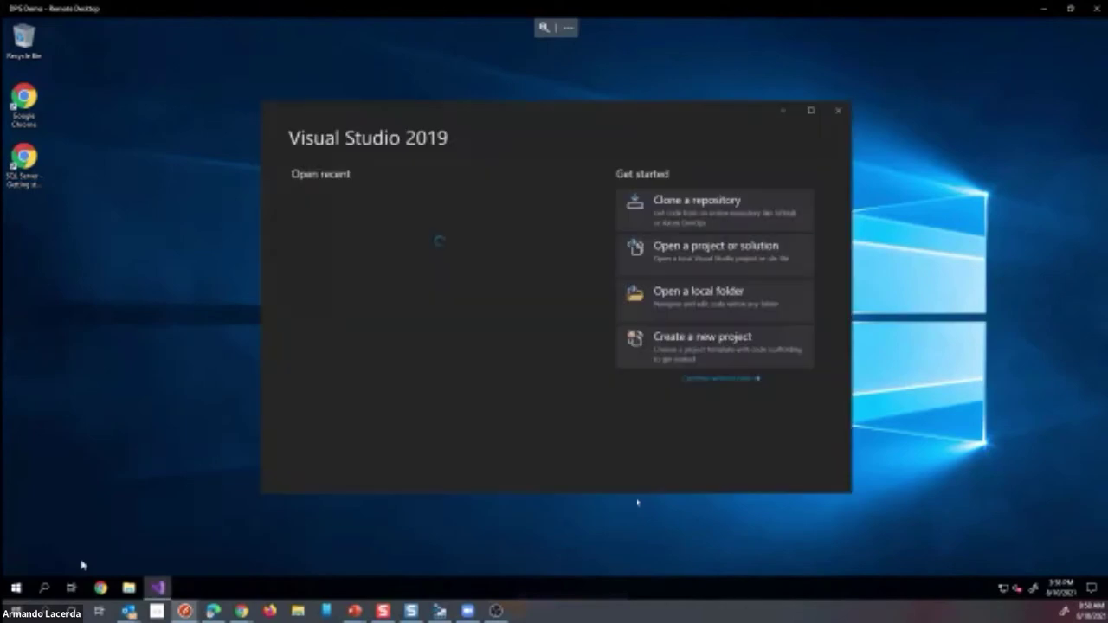
- Search templates for 'integra' and choose Integration Services Project (Azure-Enabled) for a new project
click(658, 351)
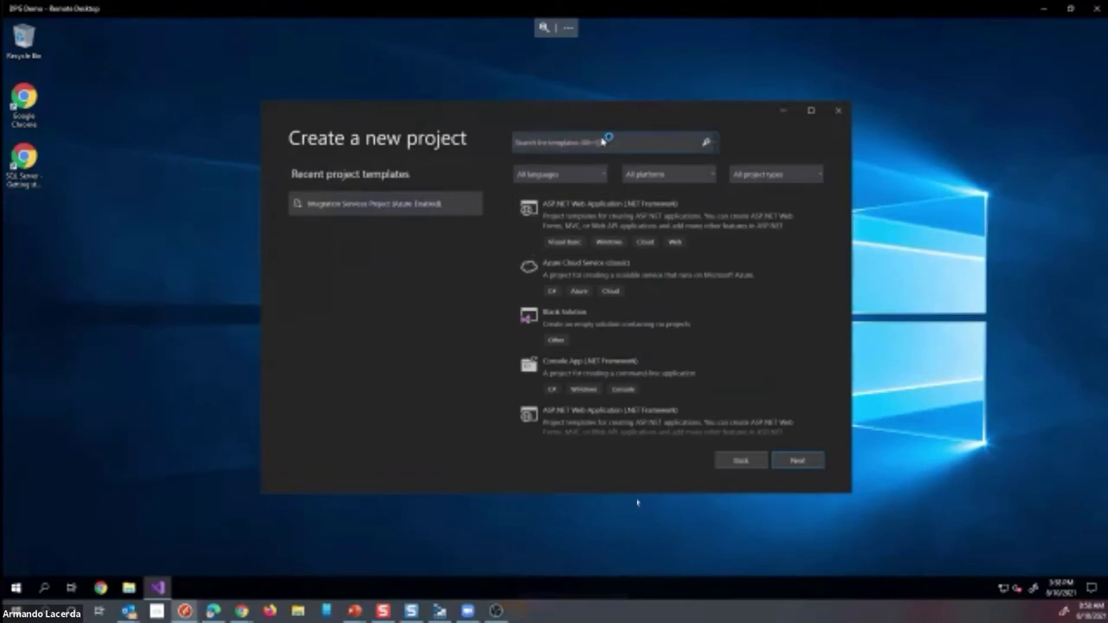
click(603, 142)
text(integra)
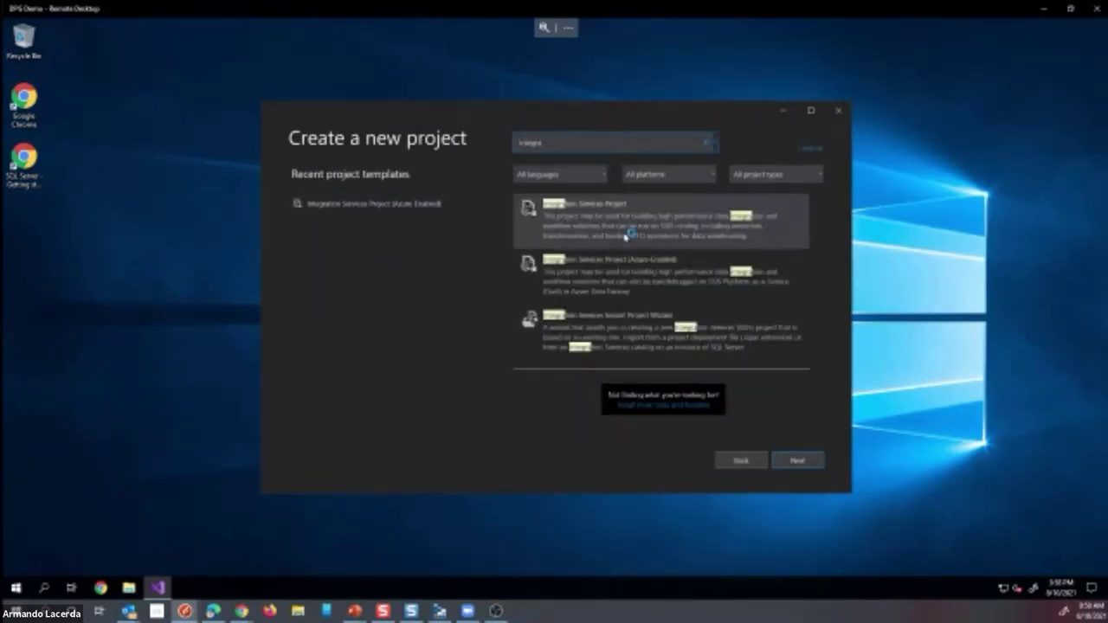
click(625, 235)
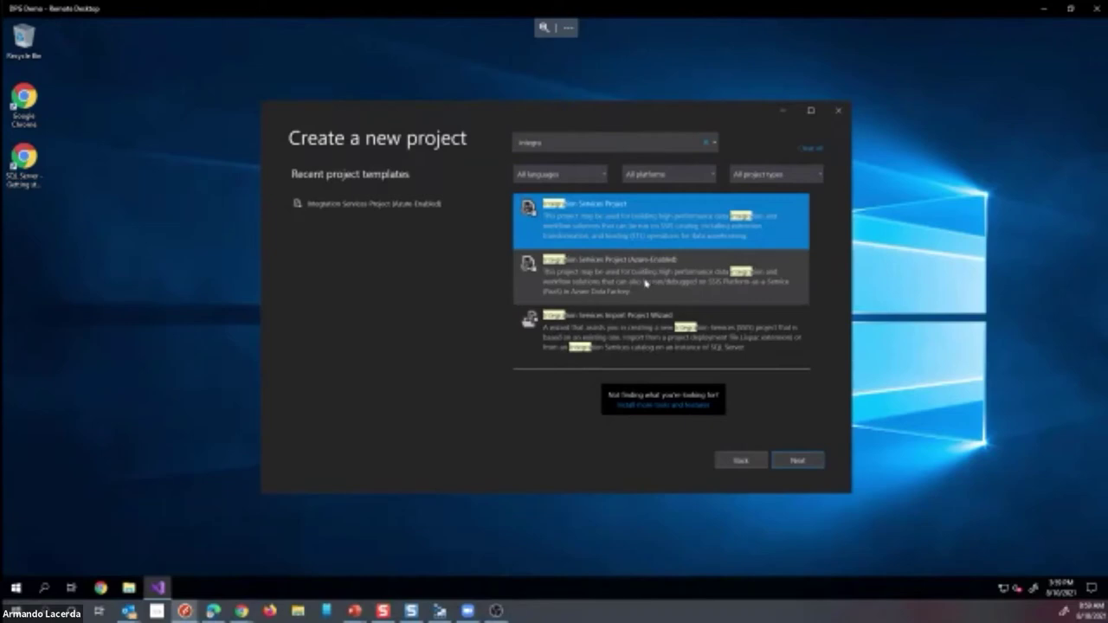
click(623, 270)
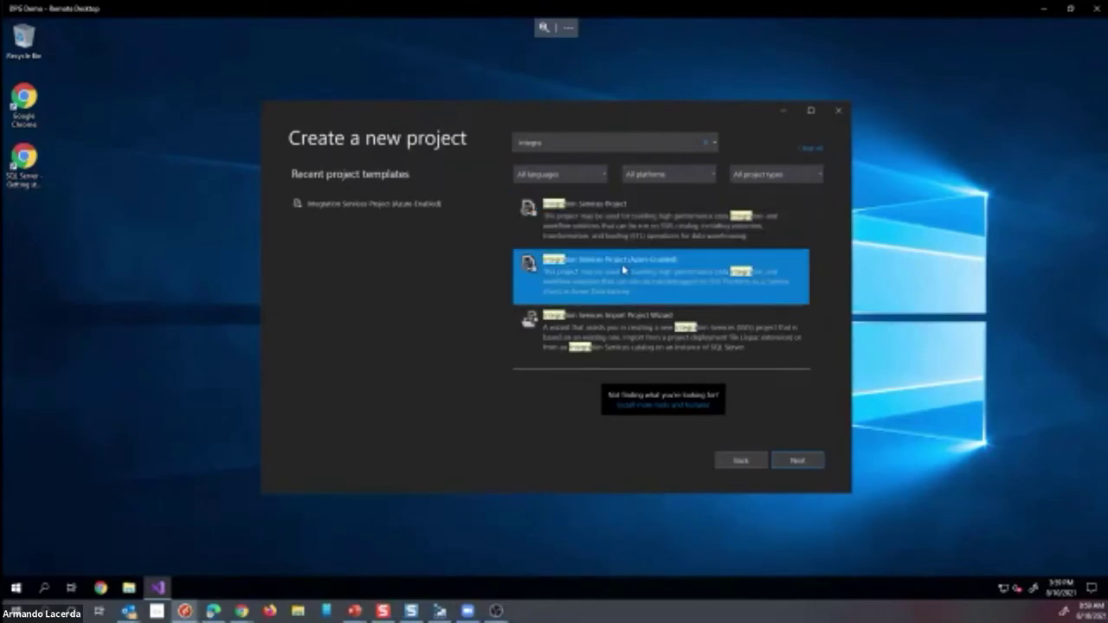
click(801, 463)
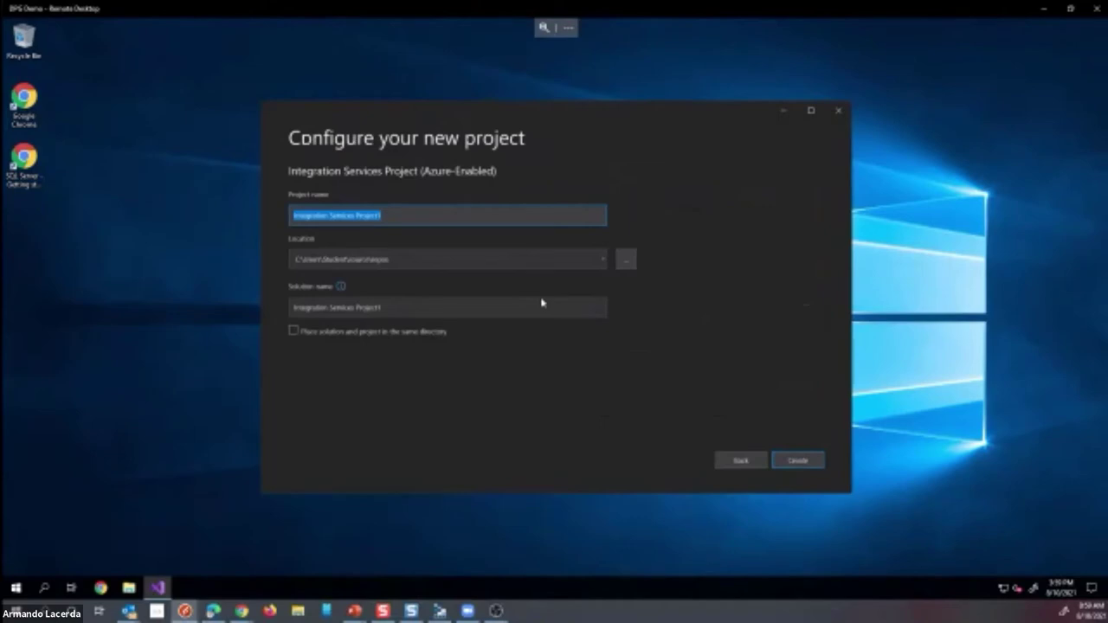
- Name the new project SSISInAzure and create it
text(SSIS)
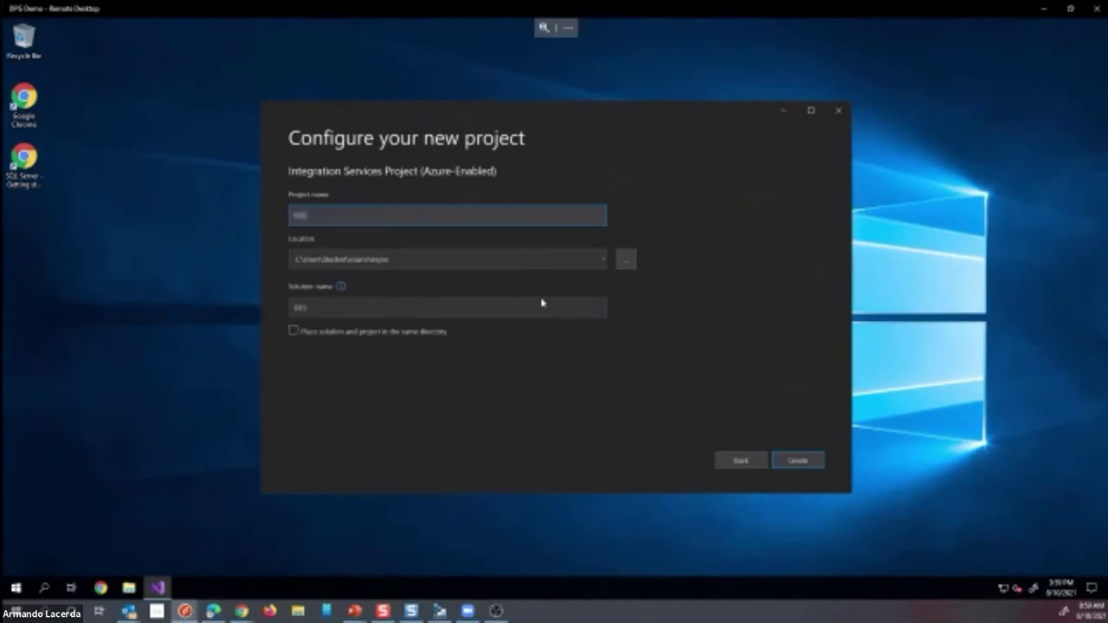
text(InAzure)
click(797, 469)
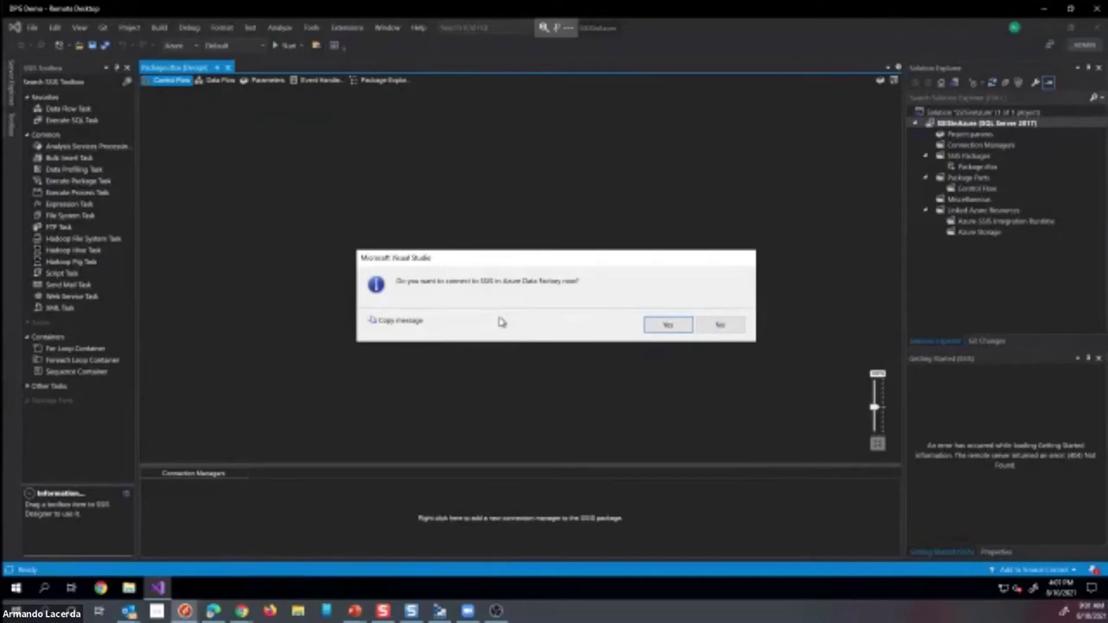
- Accept connecting to SSIS in Azure Data Factory and get past the wizard's introduction page
click(667, 327)
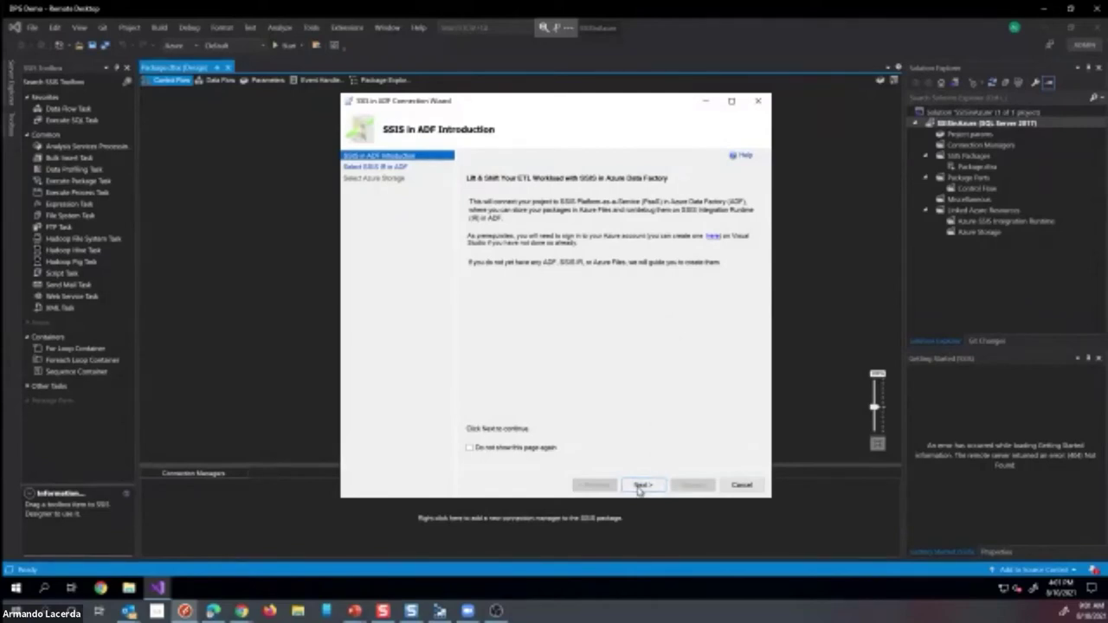
click(640, 487)
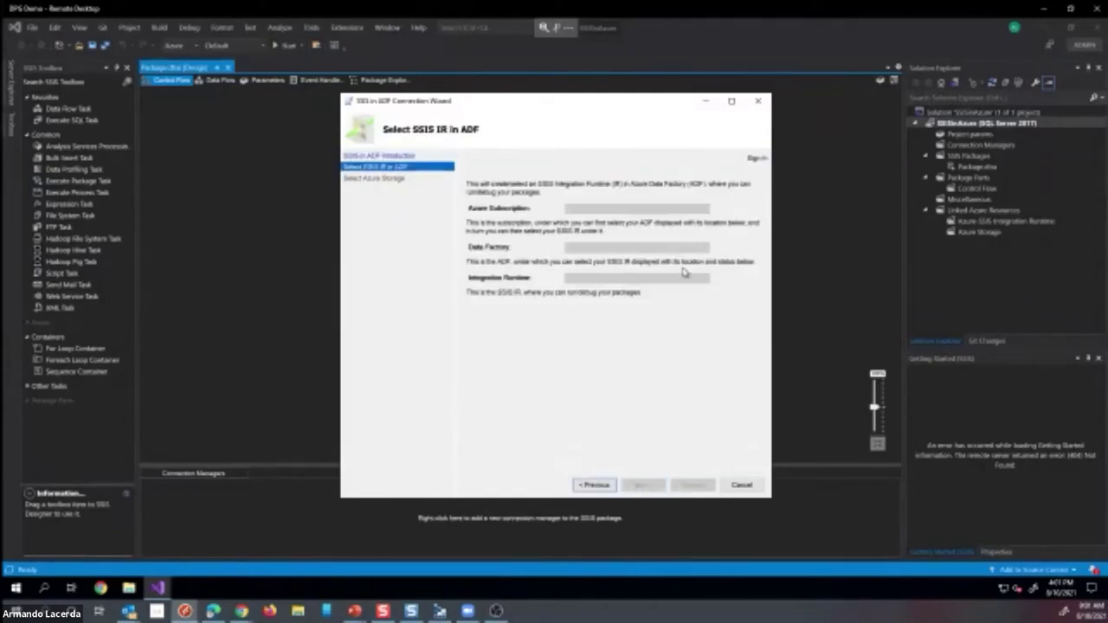
- Open the Azure sign-in window from the Select SSIS IR in ADF page
click(761, 164)
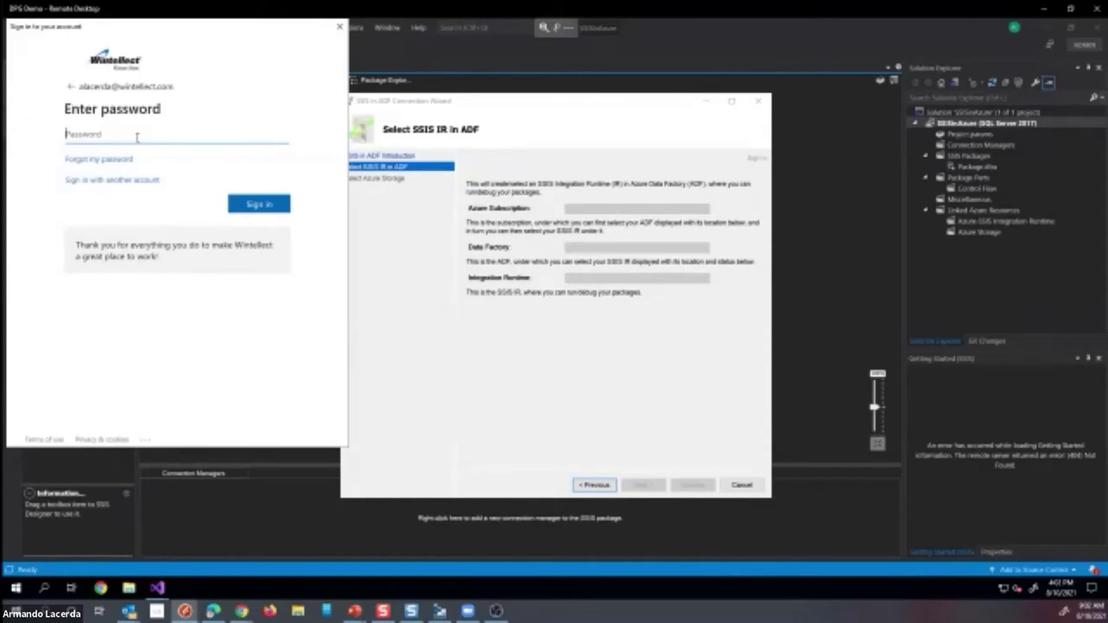
- Reopen the Azure sign-in with a different account and submit a personal e-mail address
click(70, 91)
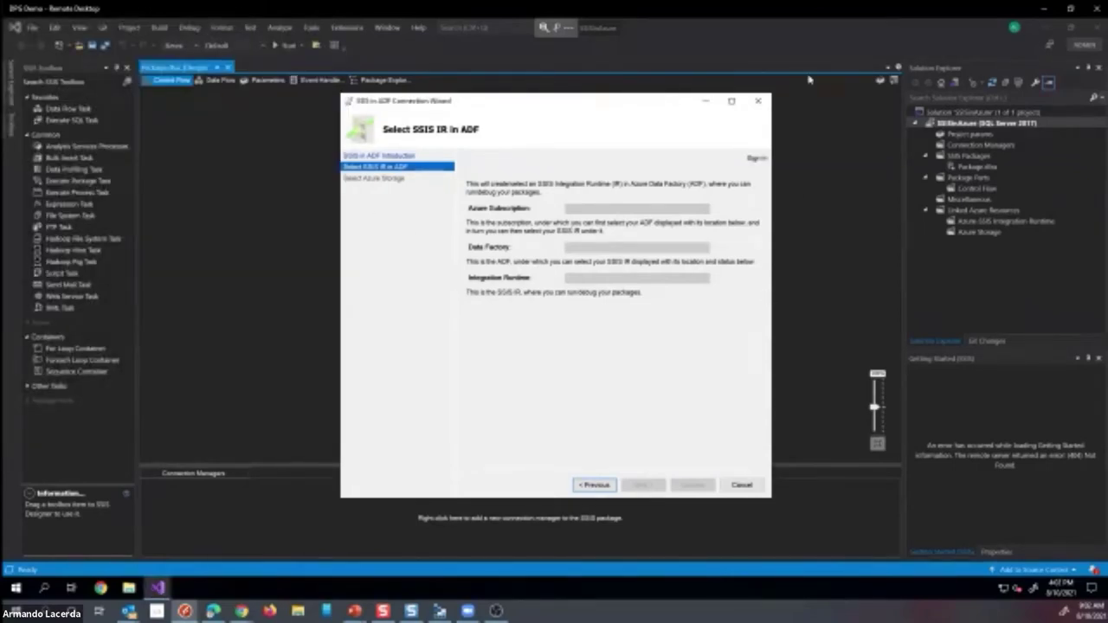
click(752, 159)
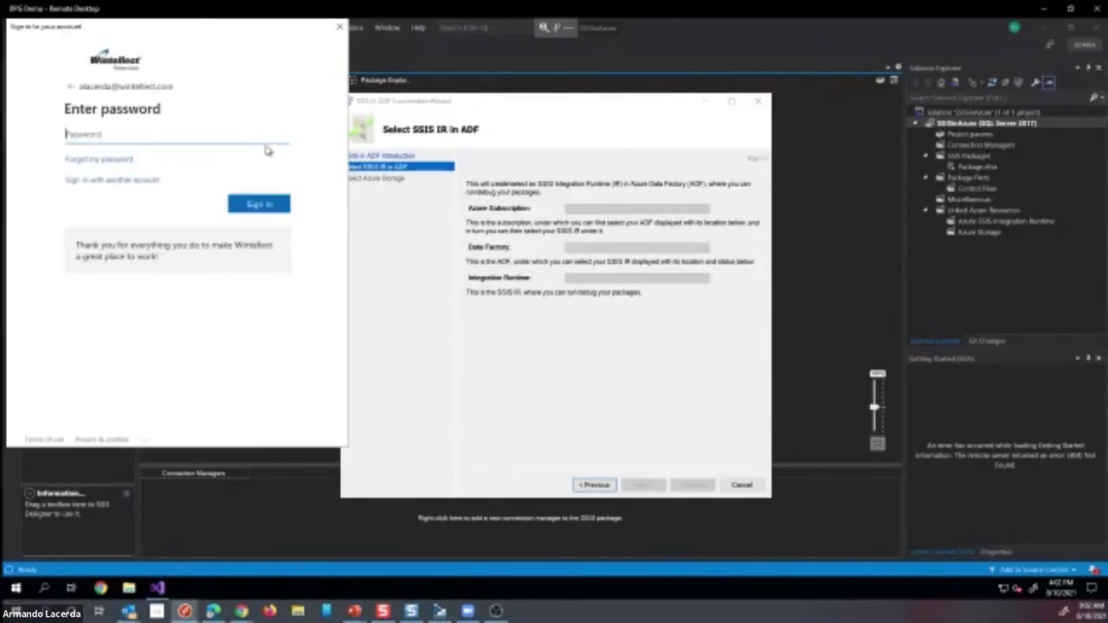
click(116, 181)
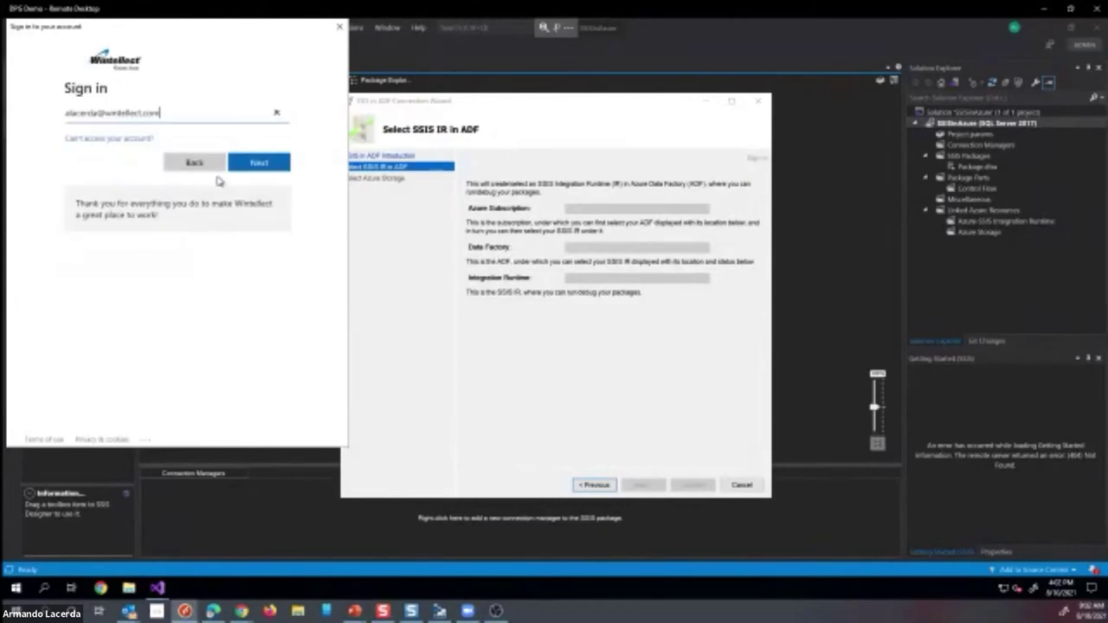
key(ctrl+a)
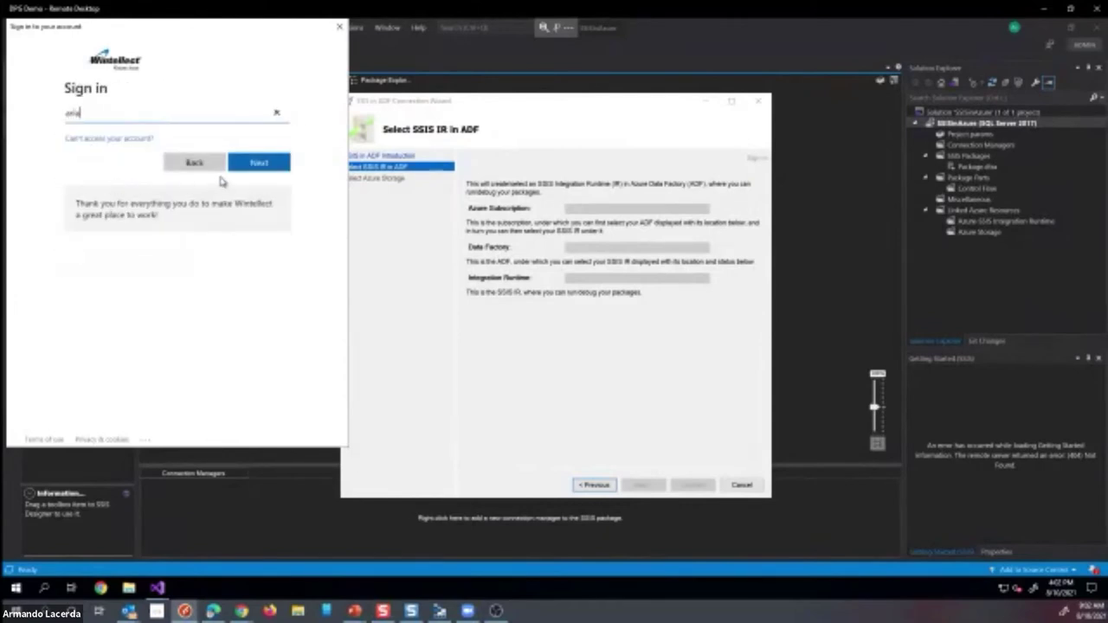
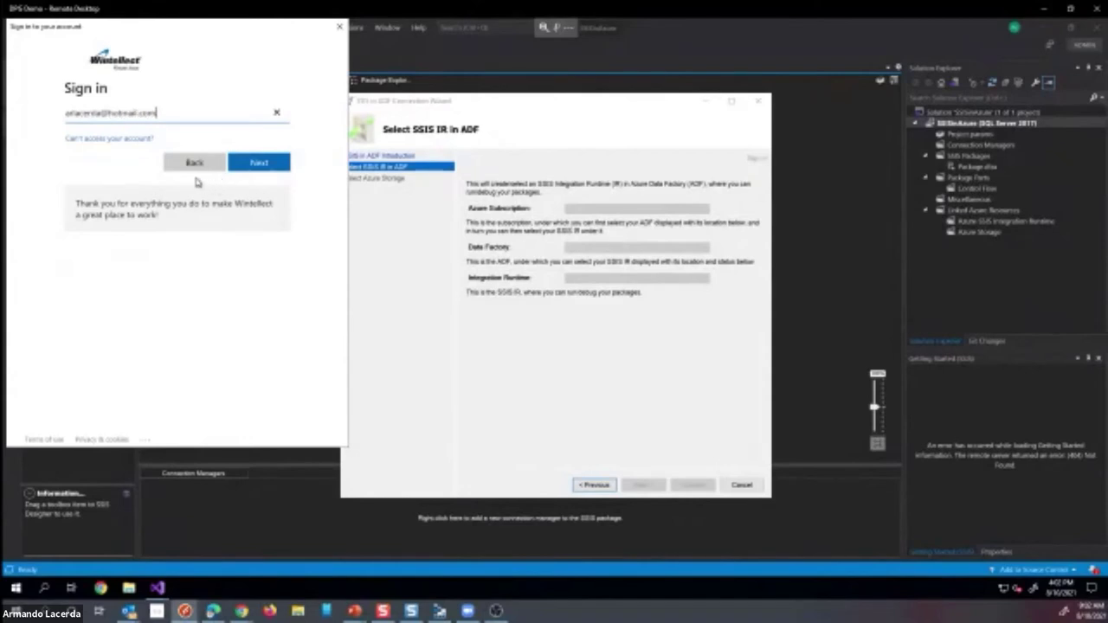
click(254, 169)
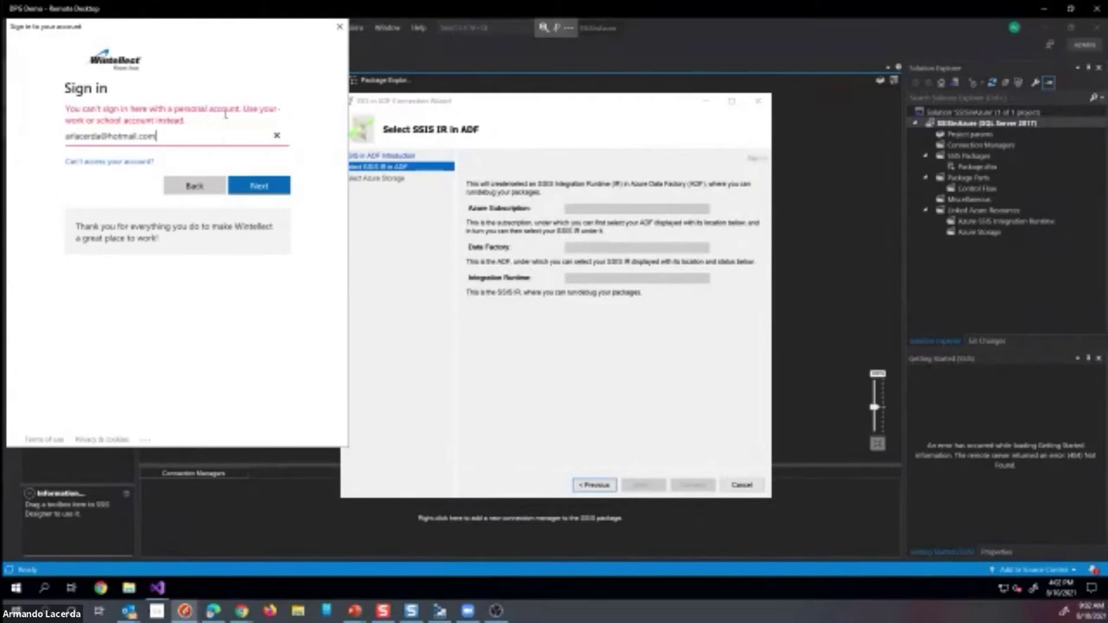
- Replace it with the work e-mail address and enter the account password to complete sign-in
triple_click(233, 129)
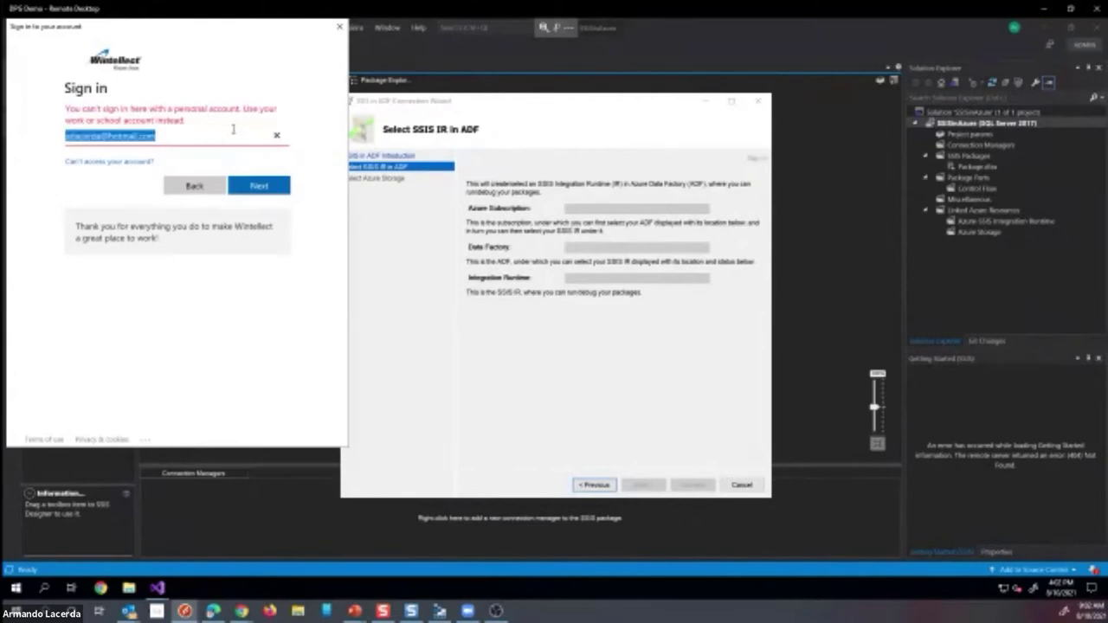
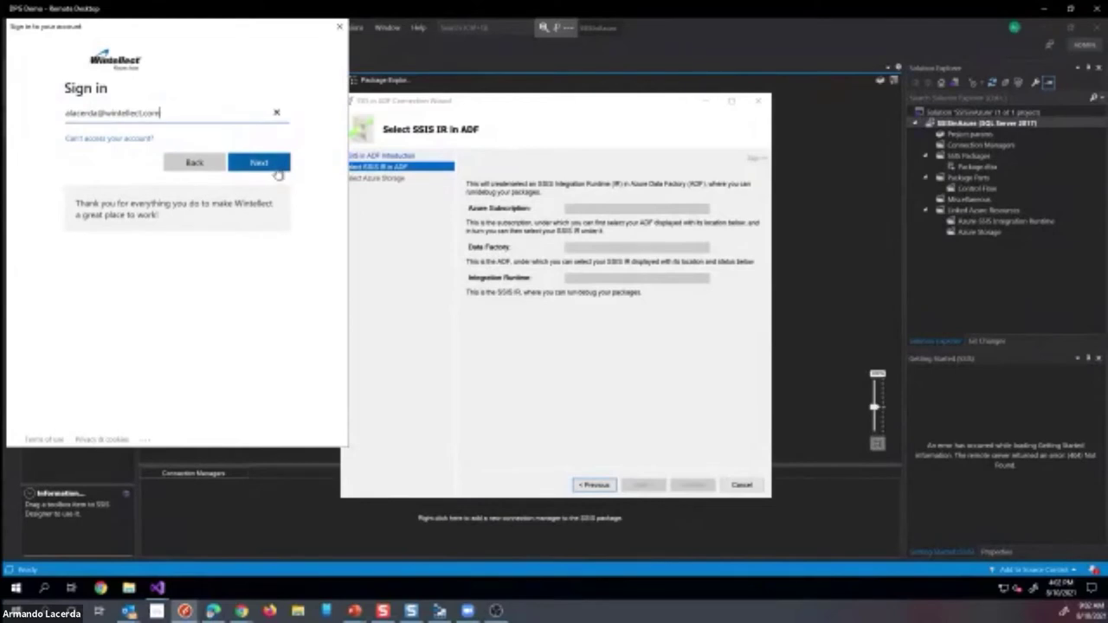
click(270, 167)
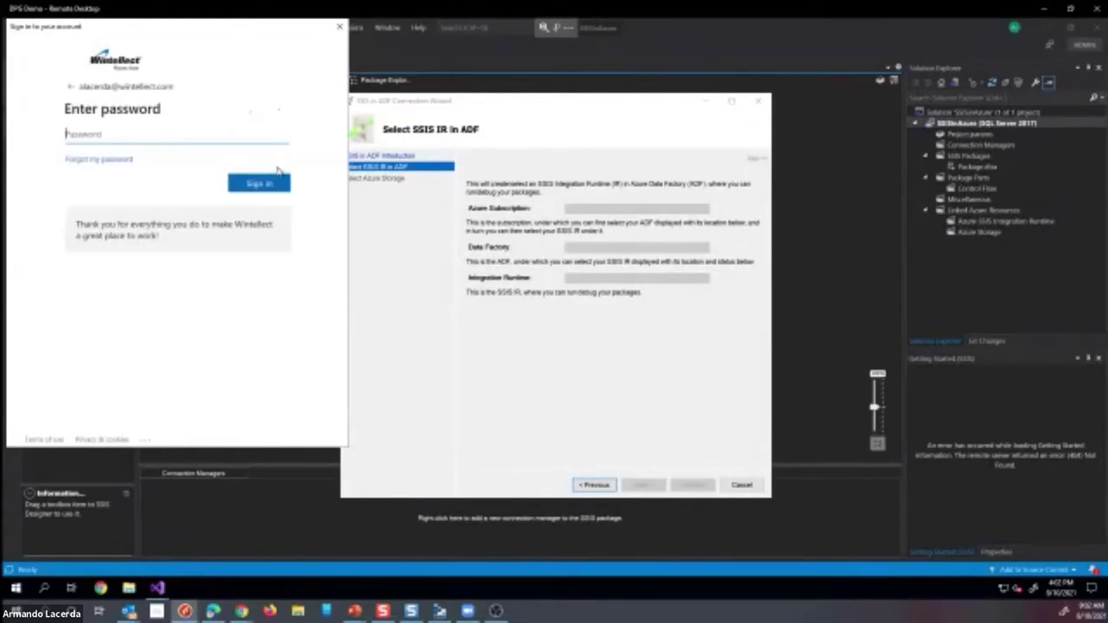
text(••••••••••••••)
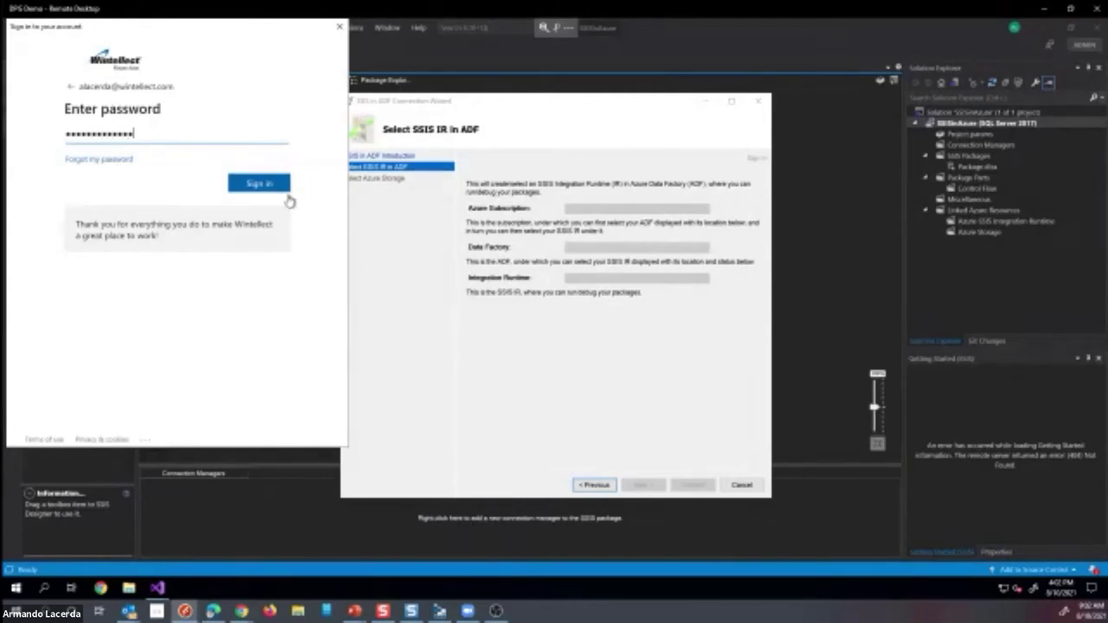
click(265, 190)
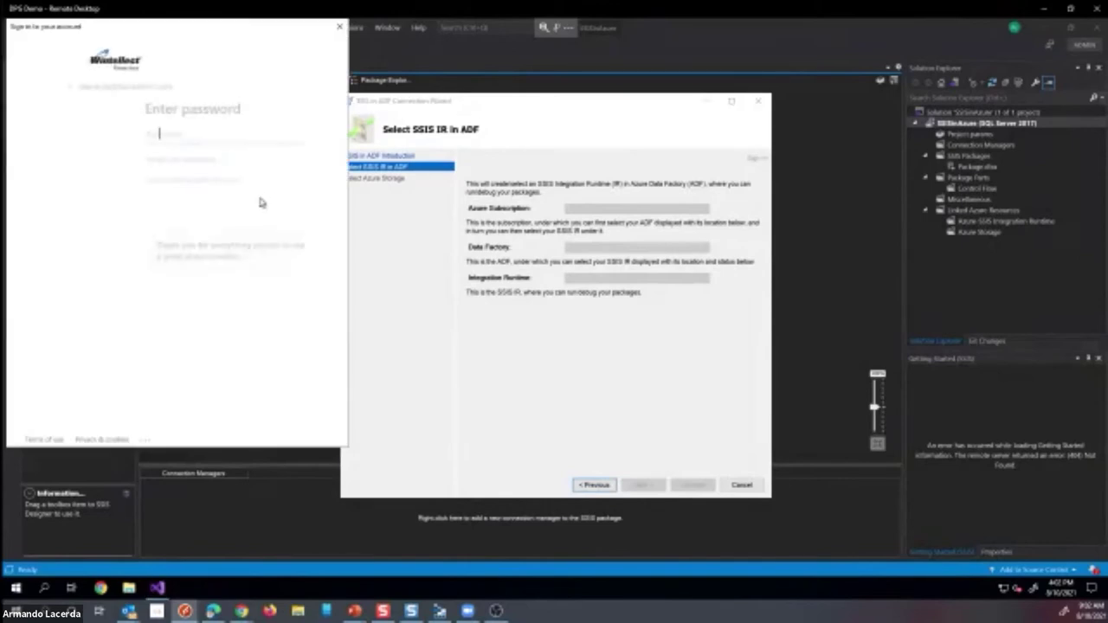
text(•••••••••)
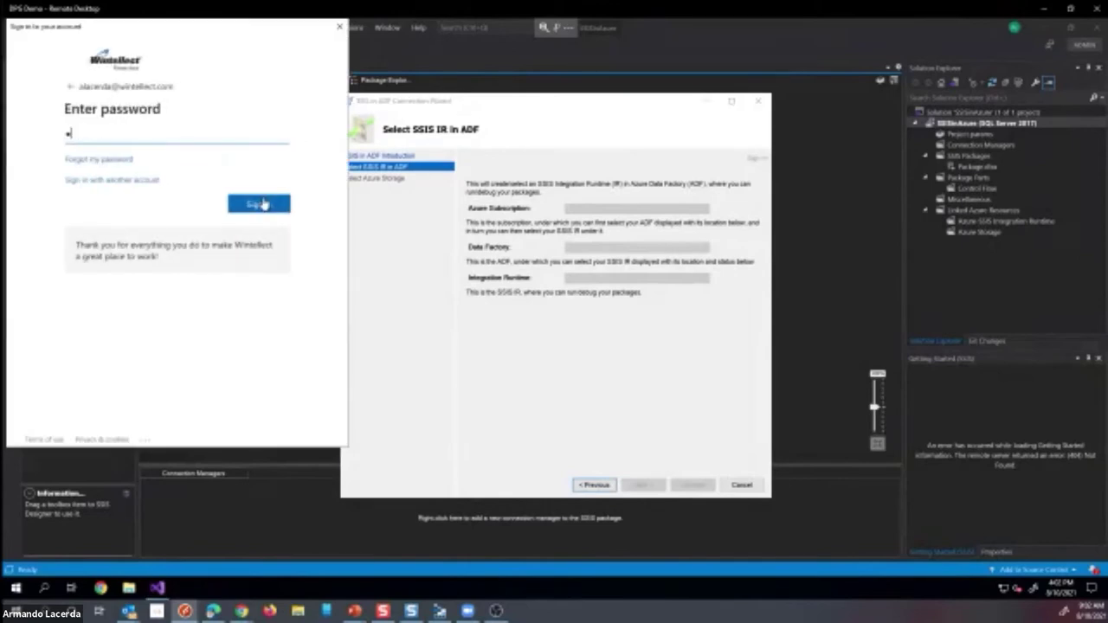
text(•••••)
click(274, 205)
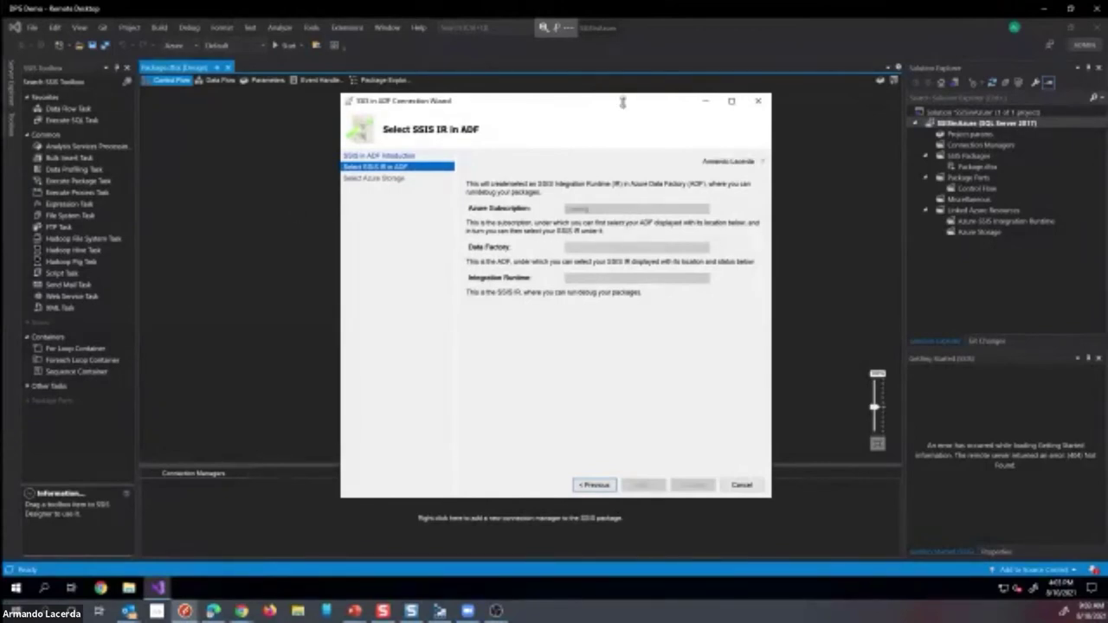
- Move the wizard window up-left and return to the Azure Data Factory presentation slide
drag(616, 102, 575, 85)
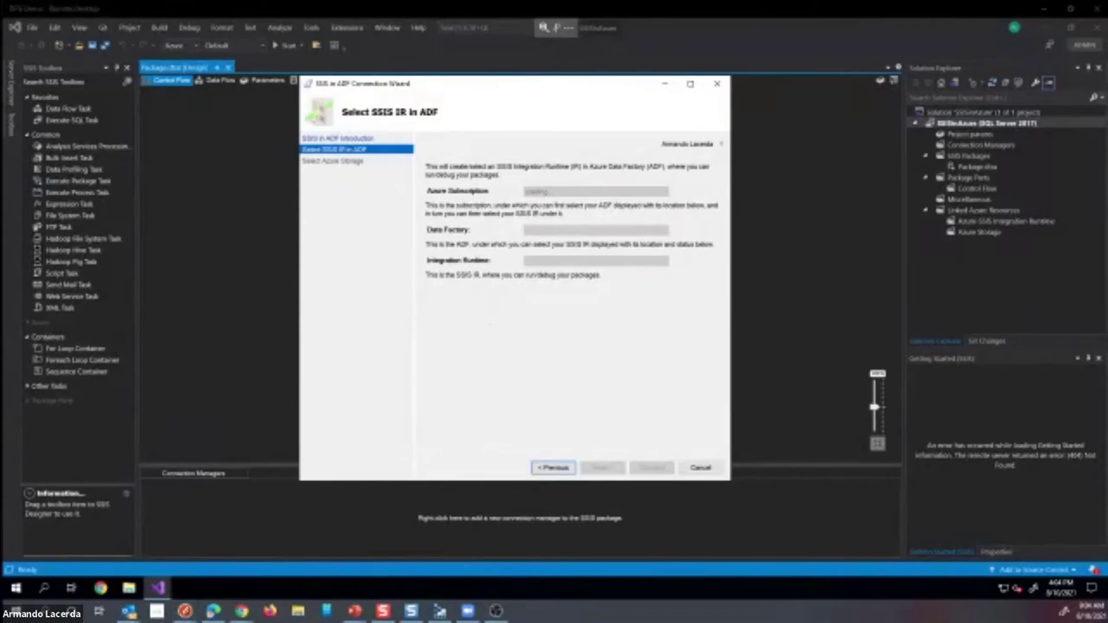
key(alt+Tab)
key(Right)
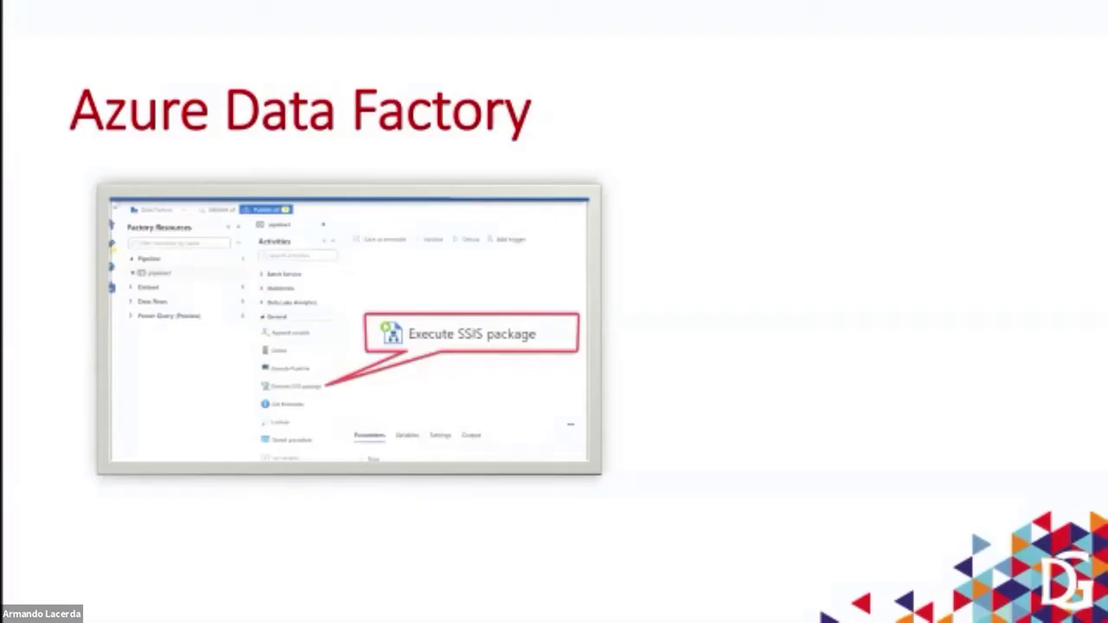
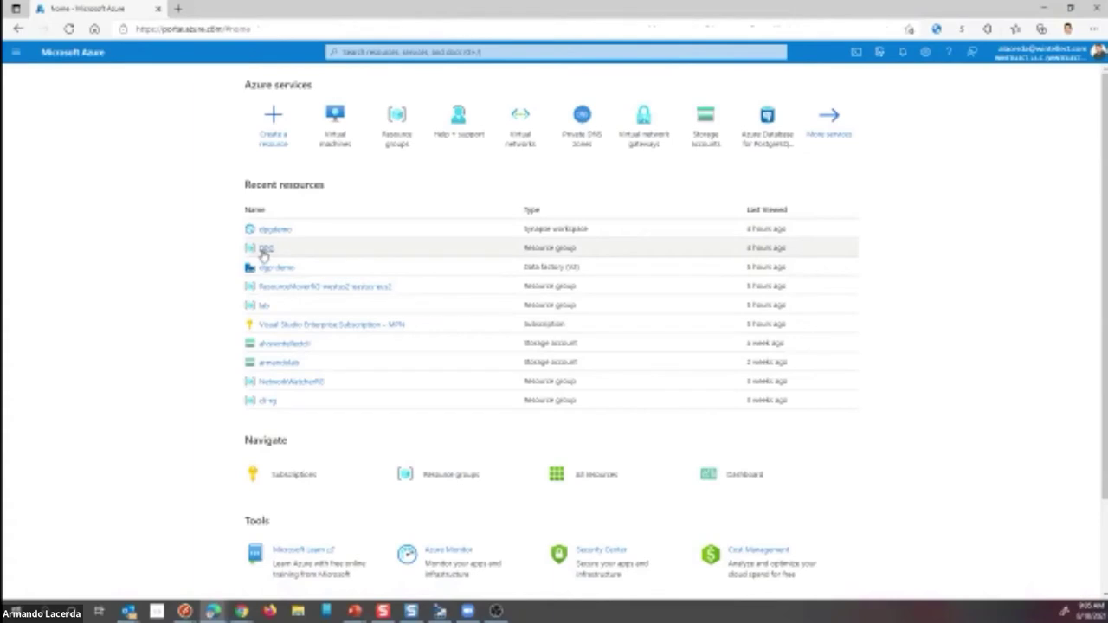
- Open the dgp-demo Data factory (V2) from the DPG resource group, dismissing the credit notification
click(264, 249)
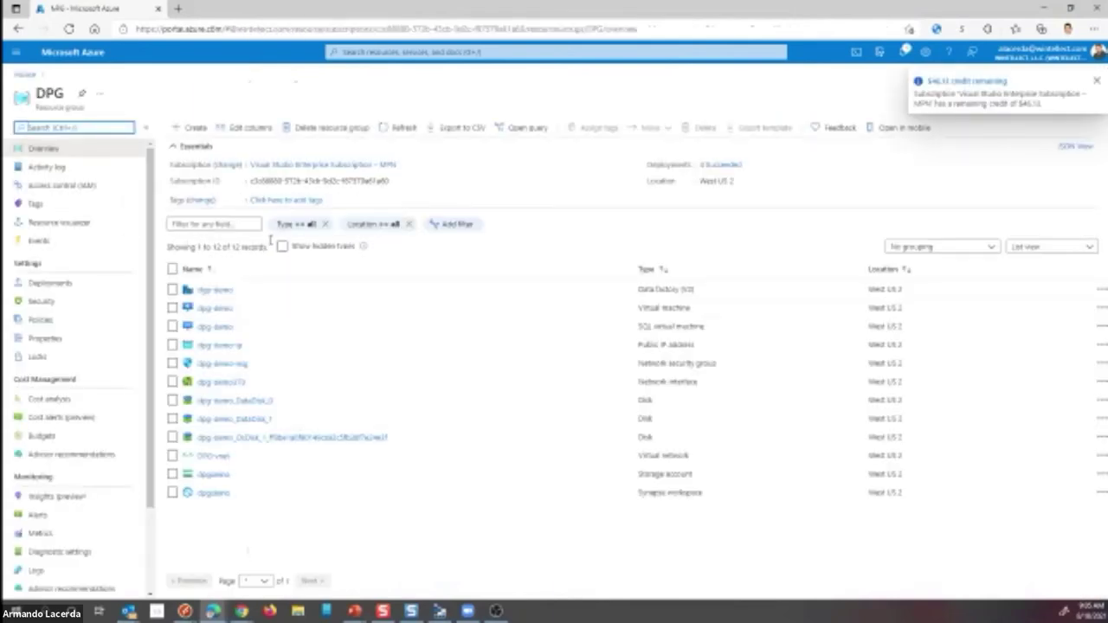
click(1098, 81)
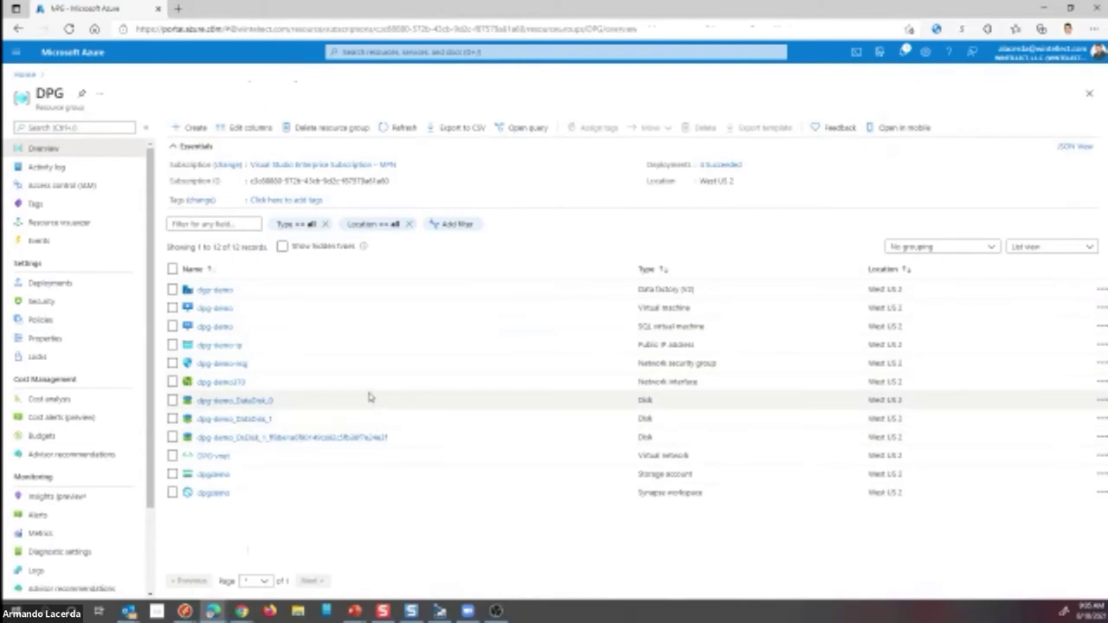
click(216, 292)
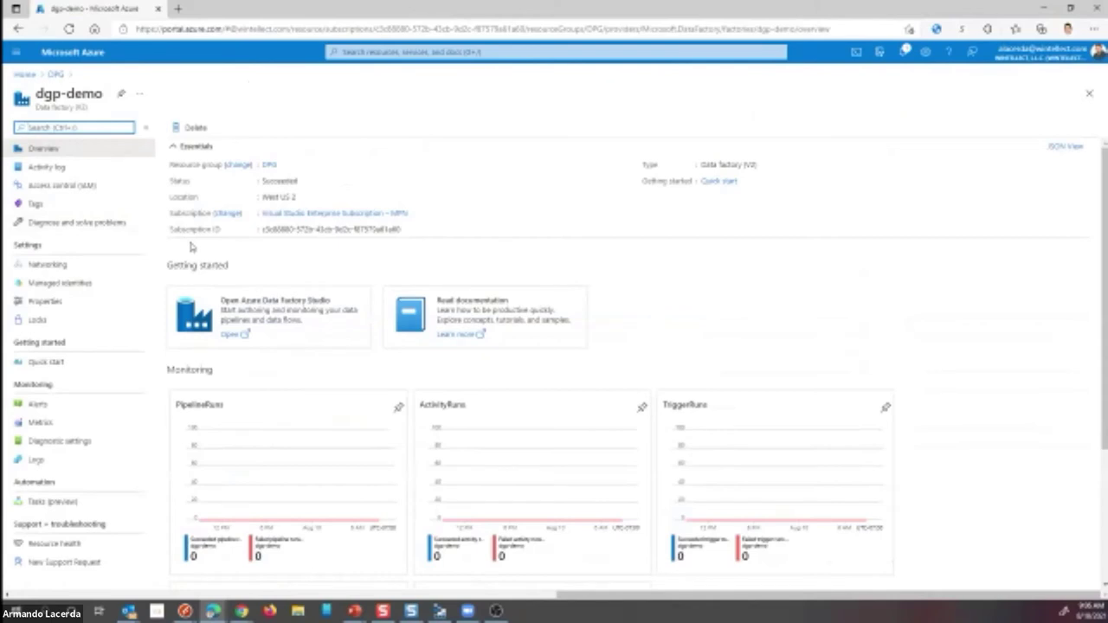
- Launch Data Factory Studio for dgp-demo, sign in with the listed account, and enter the Author workspace
click(231, 336)
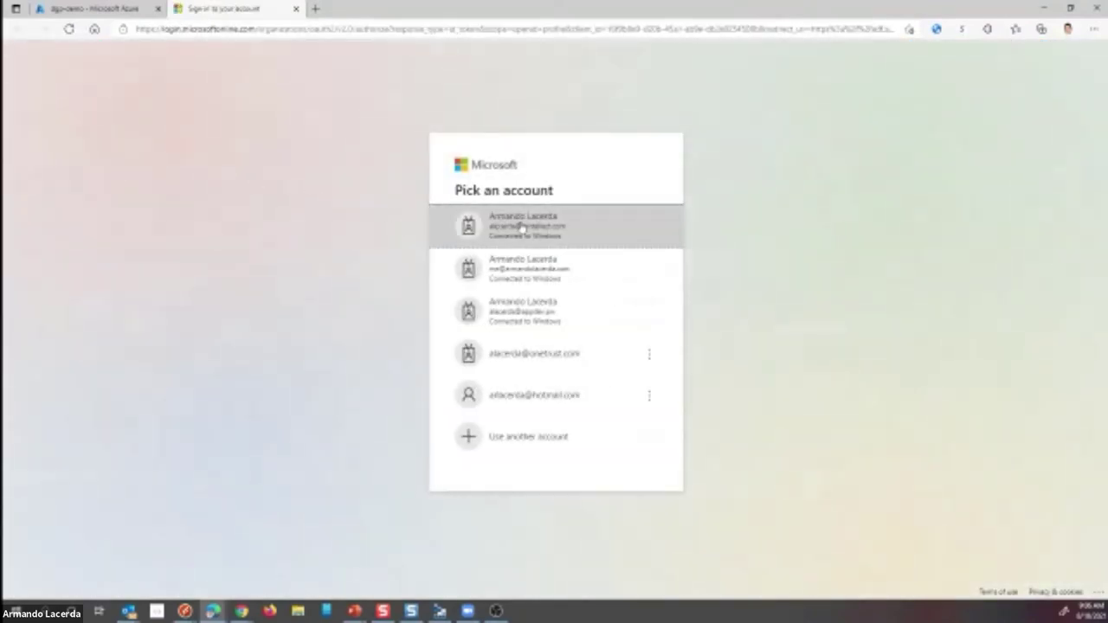
click(529, 234)
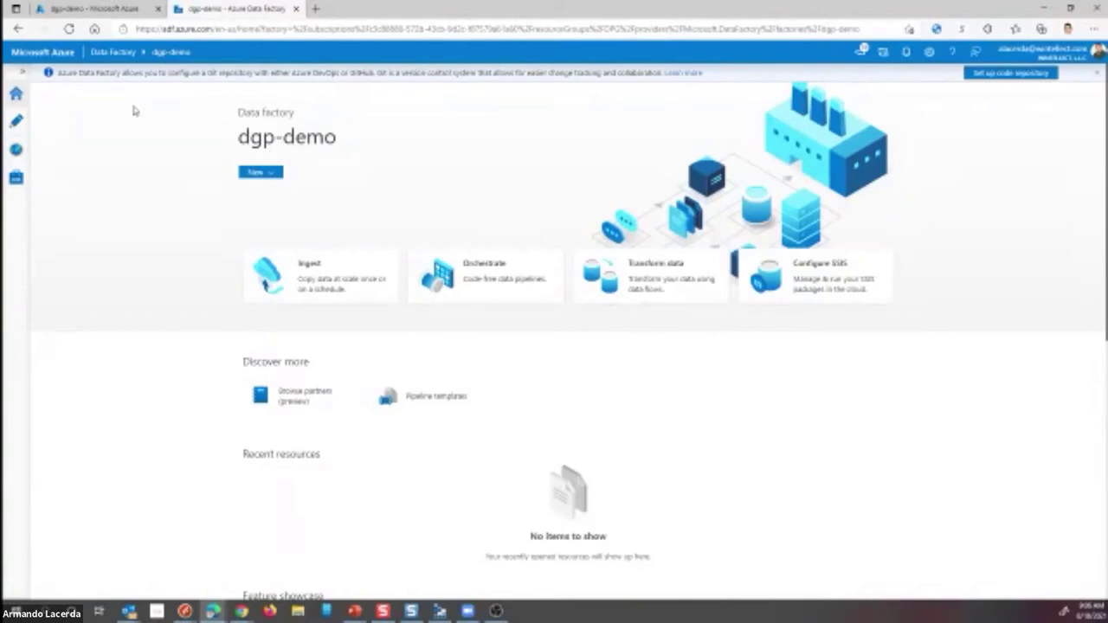
click(18, 121)
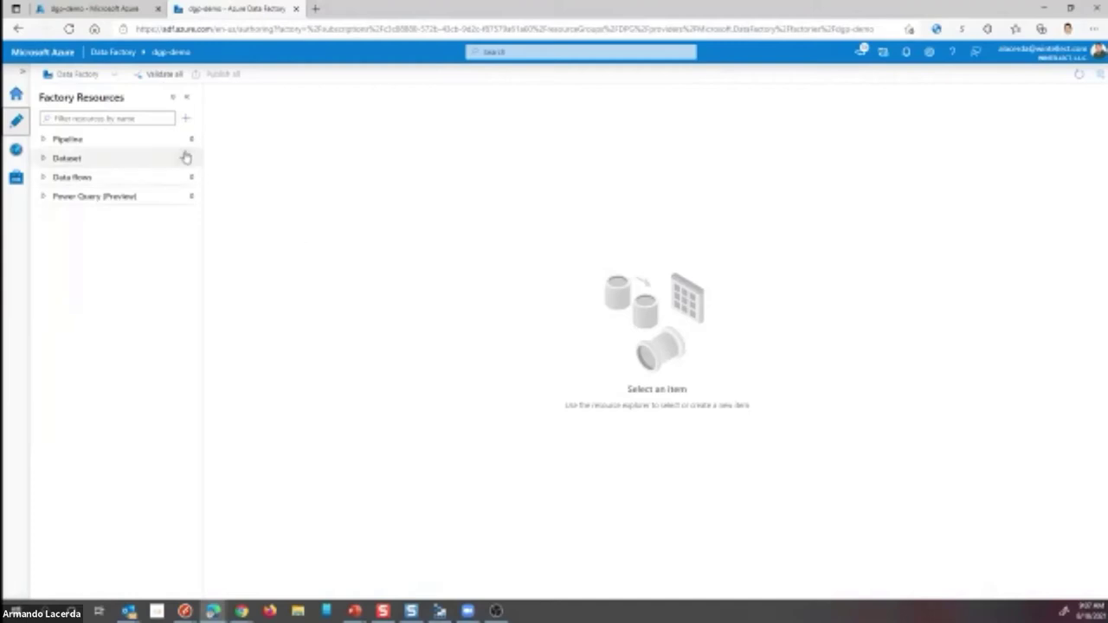
- Add a new pipeline, pipeline1, and browse the General and Move & transform activity lists
click(186, 120)
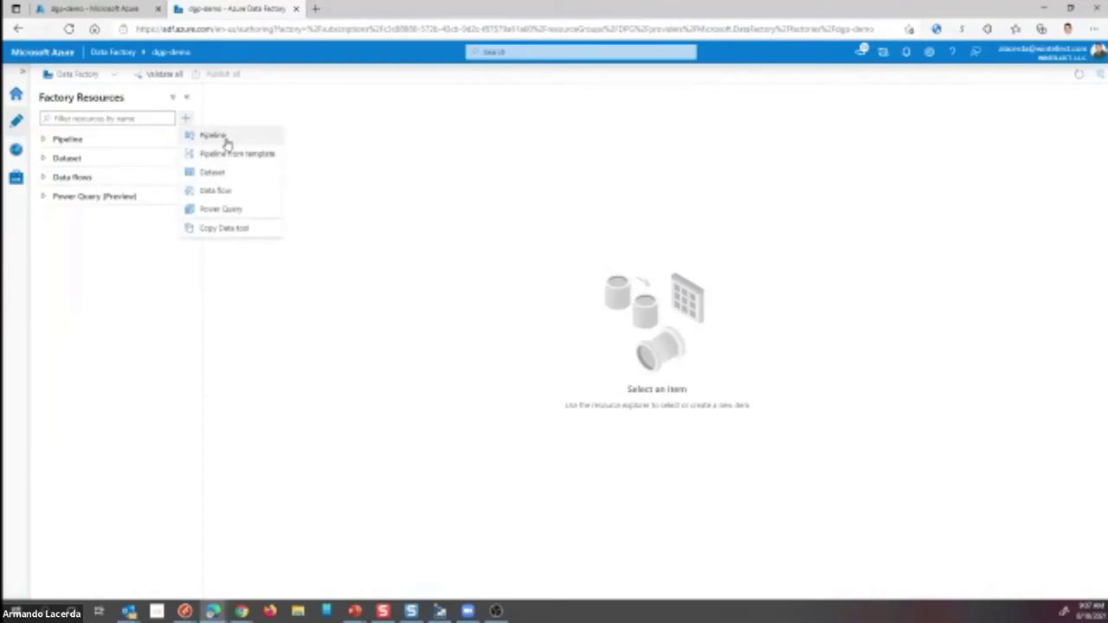
click(215, 136)
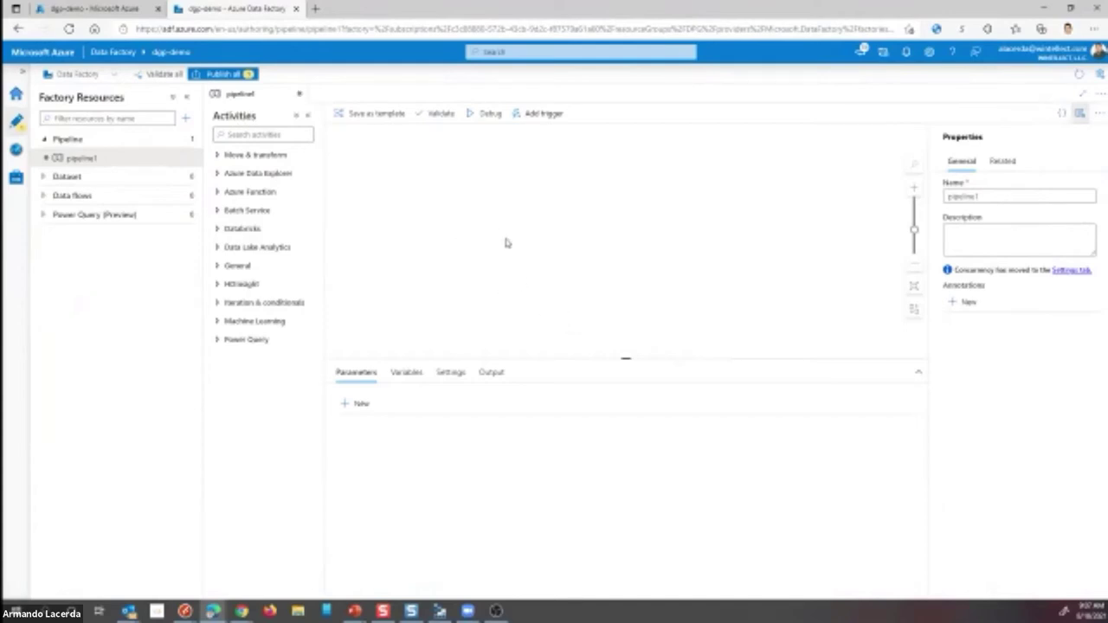
click(218, 268)
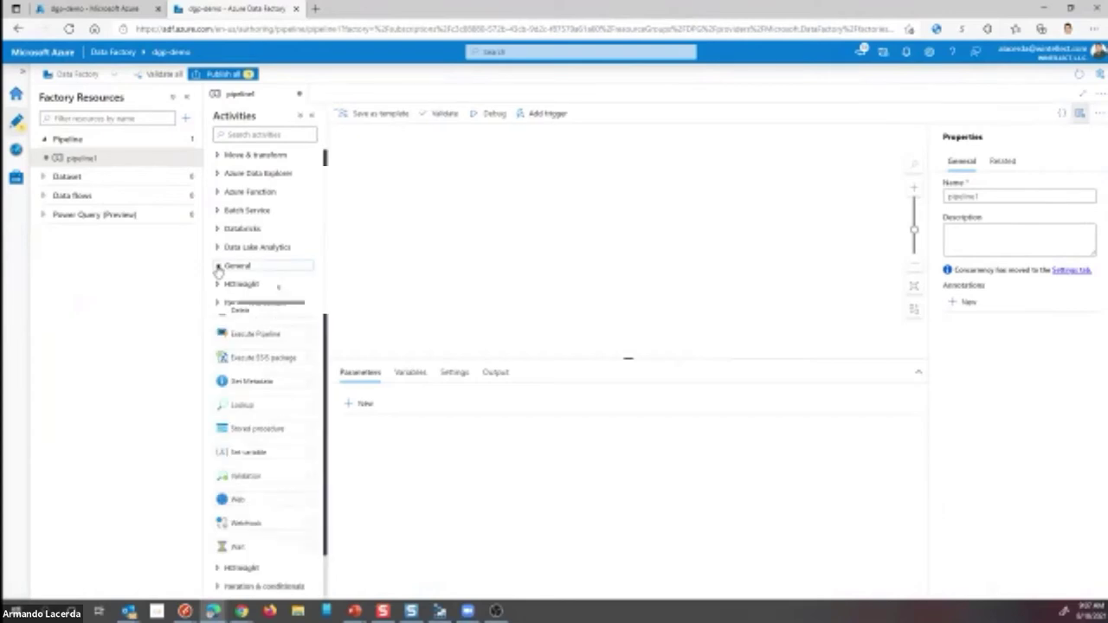
click(218, 268)
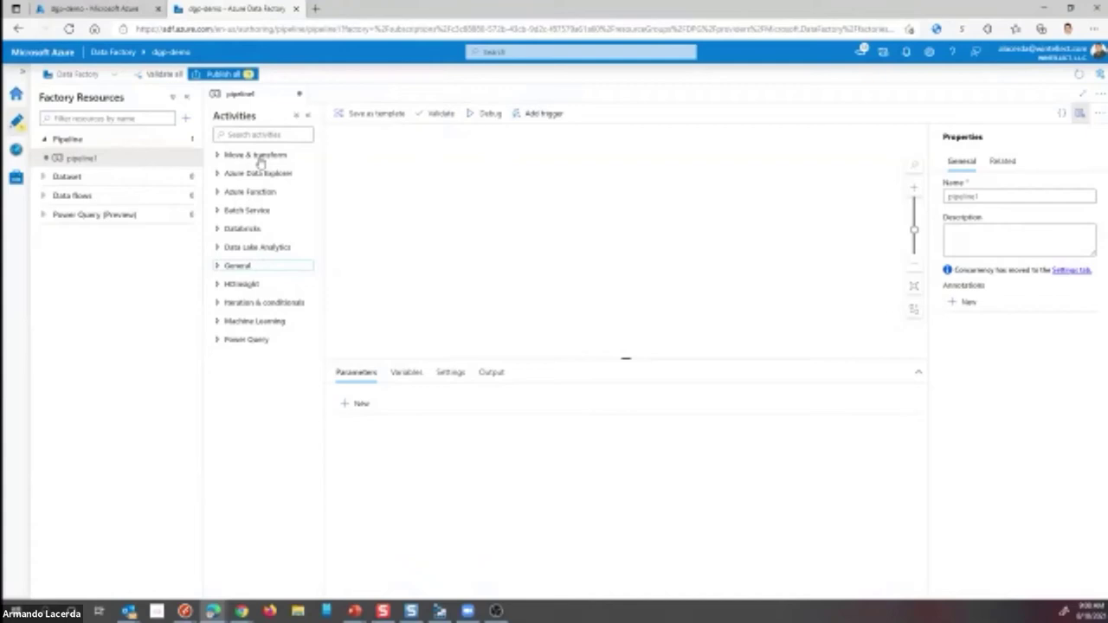
click(243, 154)
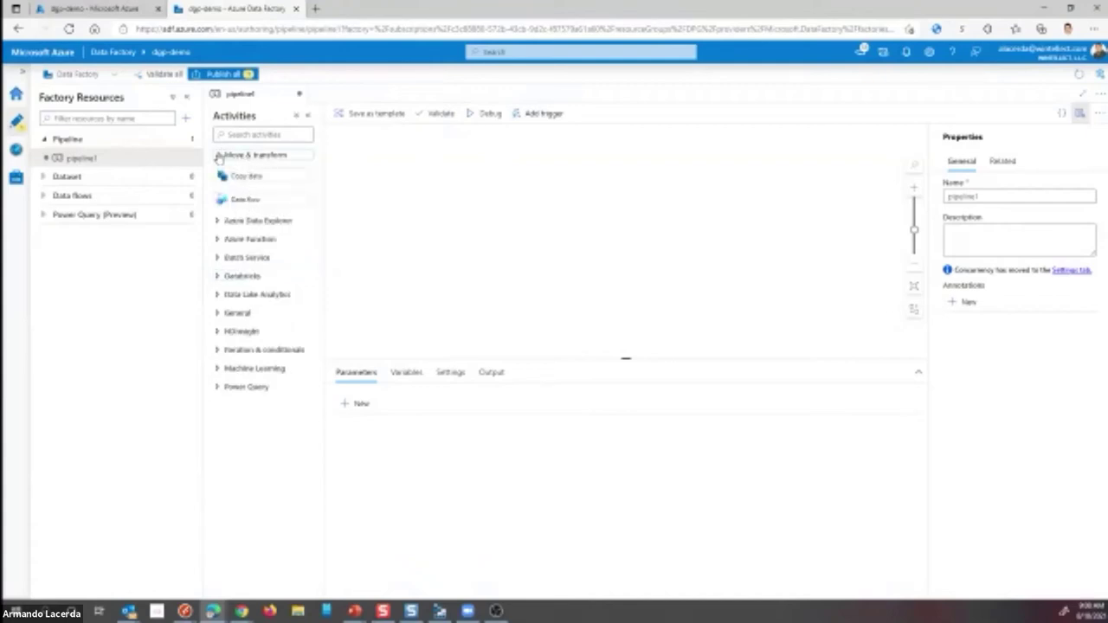
click(221, 158)
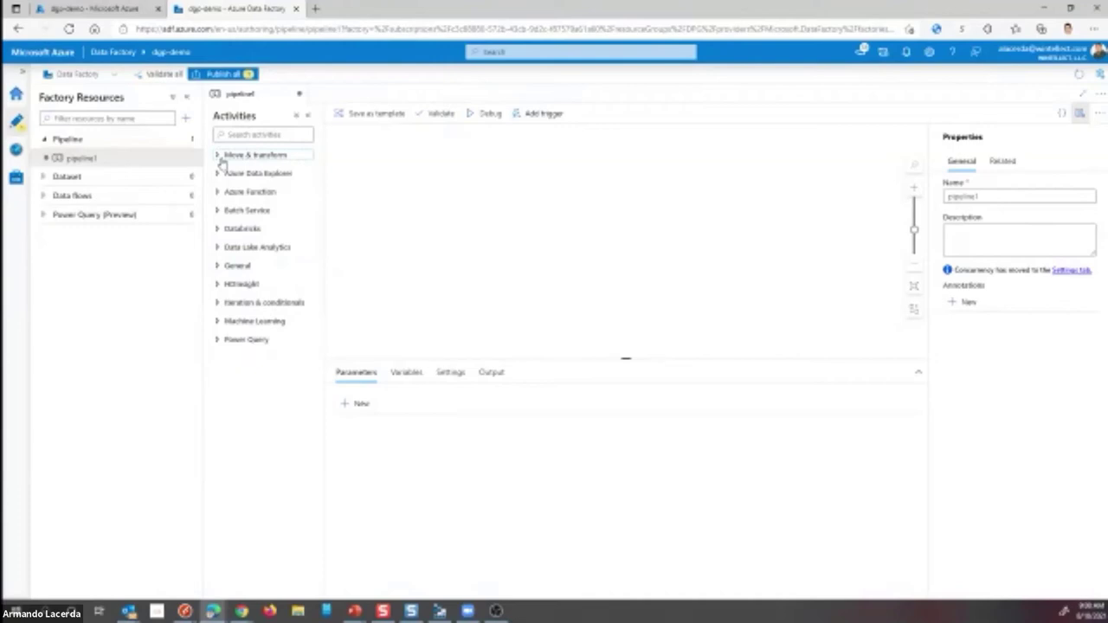
click(219, 268)
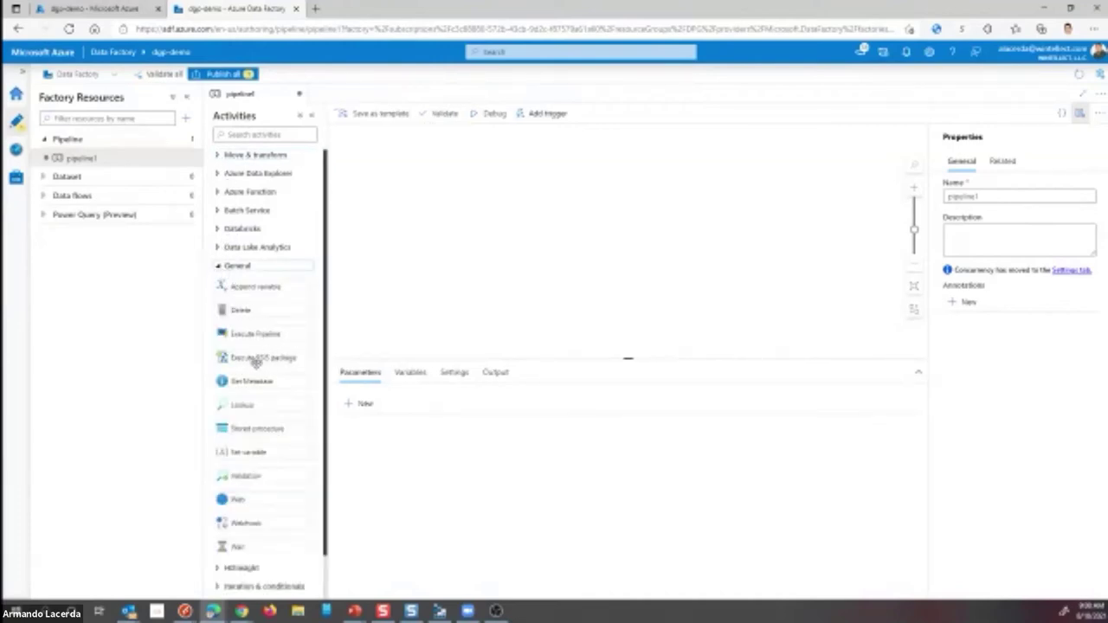
- Place an Execute SSIS package activity on the pipeline1 canvas and view its Settings
drag(280, 364, 472, 238)
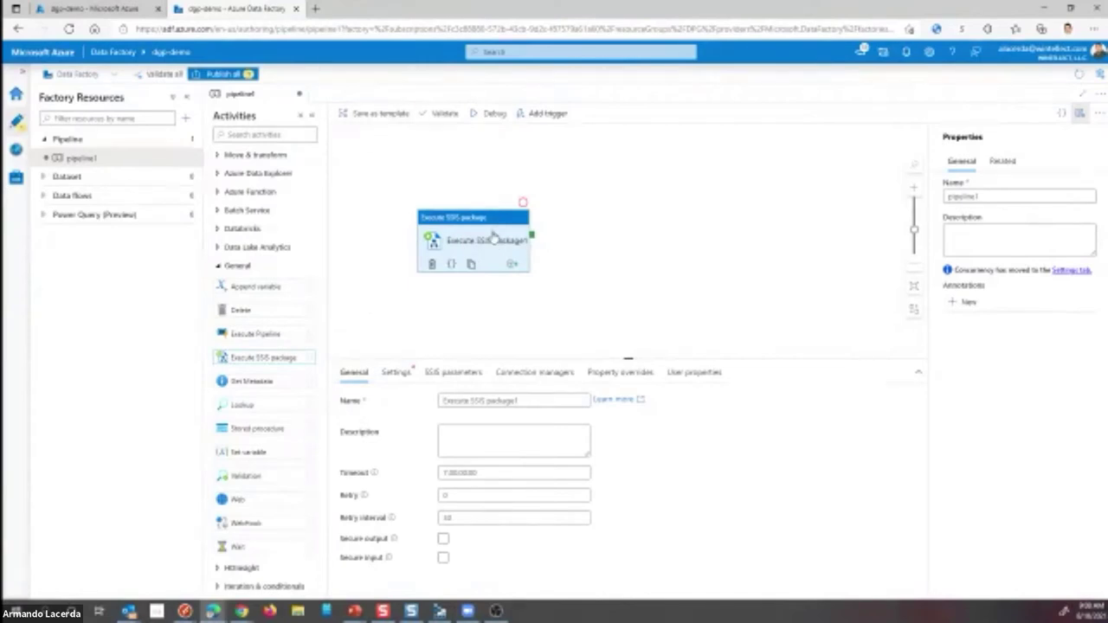
drag(493, 229, 500, 211)
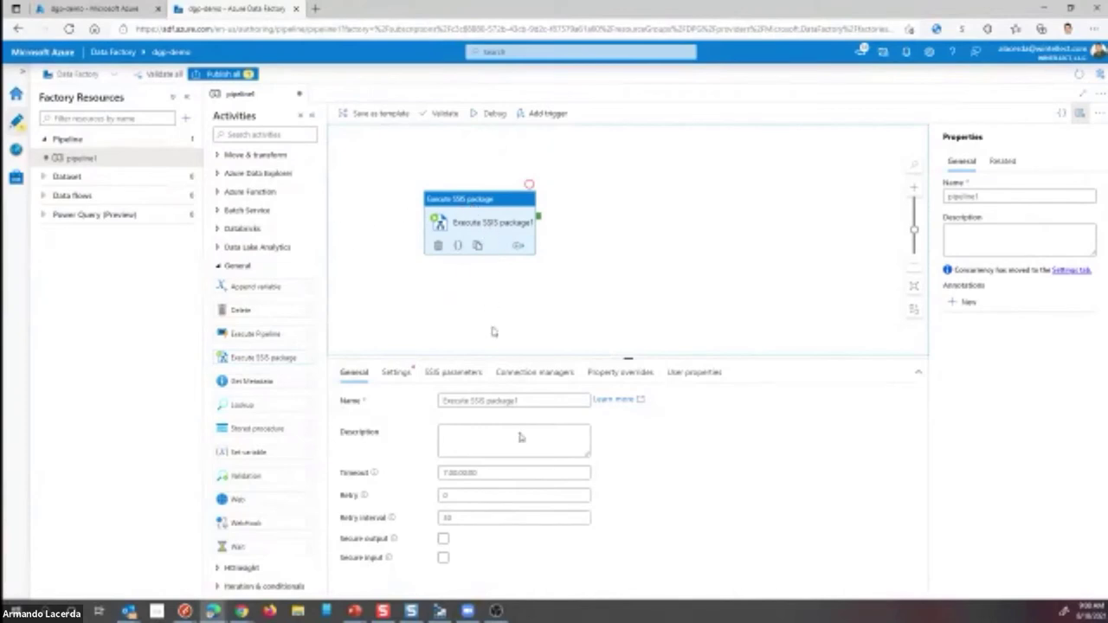
click(395, 373)
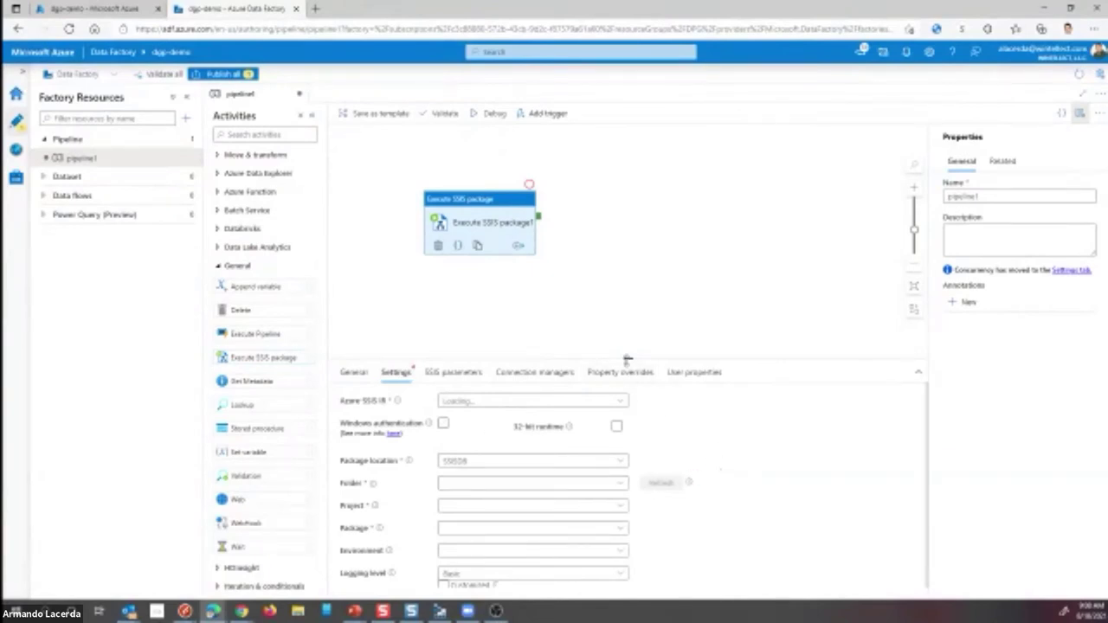
- Enlarge the settings panel and change Package location from SSISDB to File system (Project)
drag(628, 358, 628, 283)
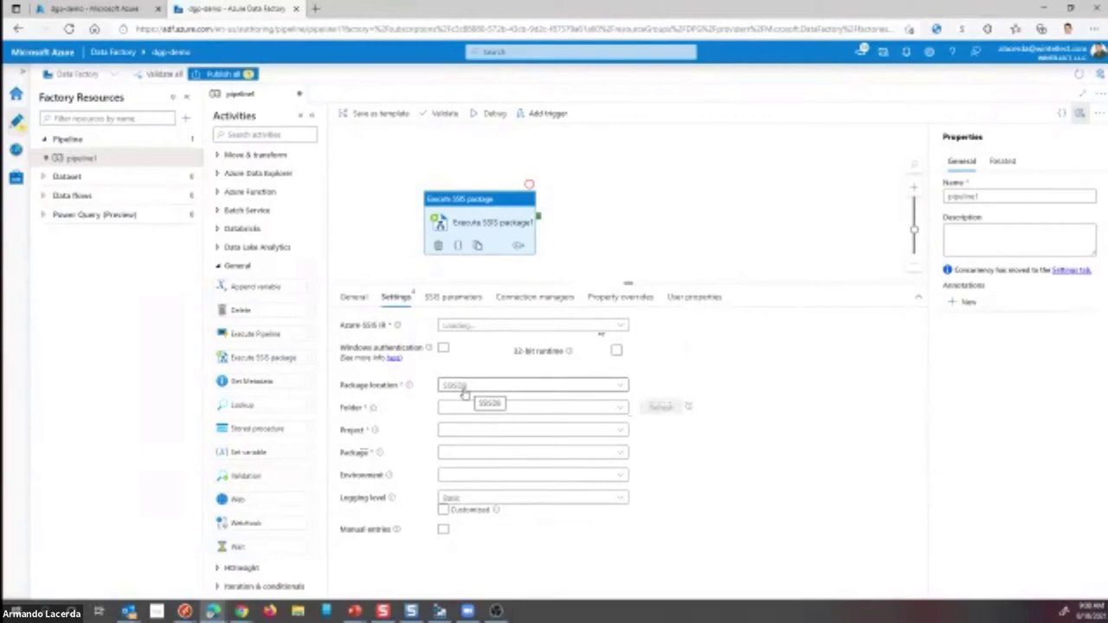
click(465, 386)
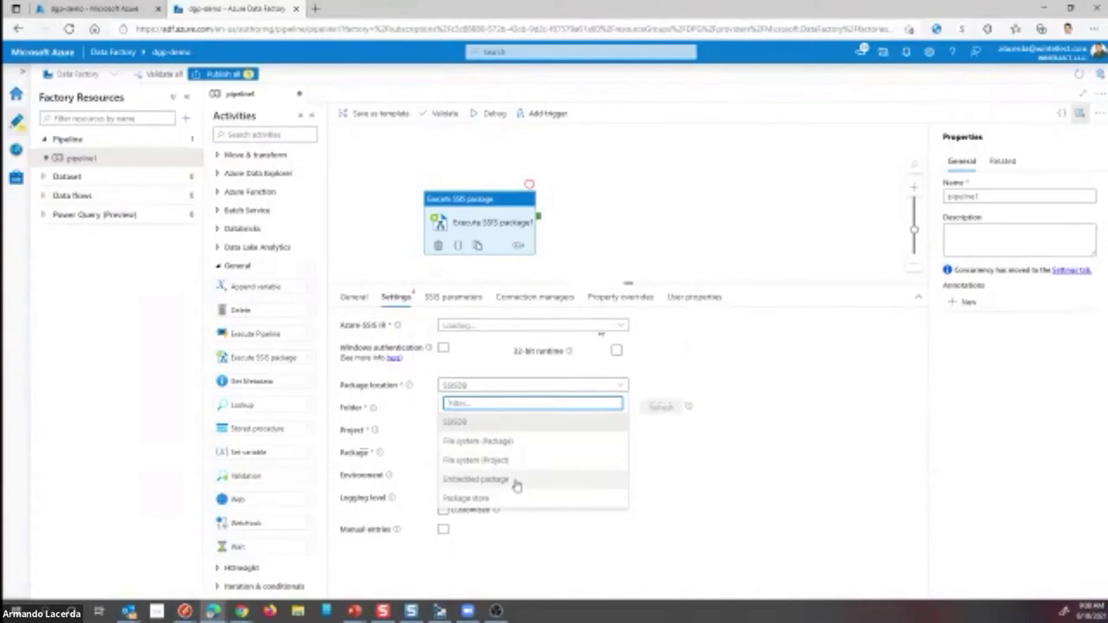
click(478, 459)
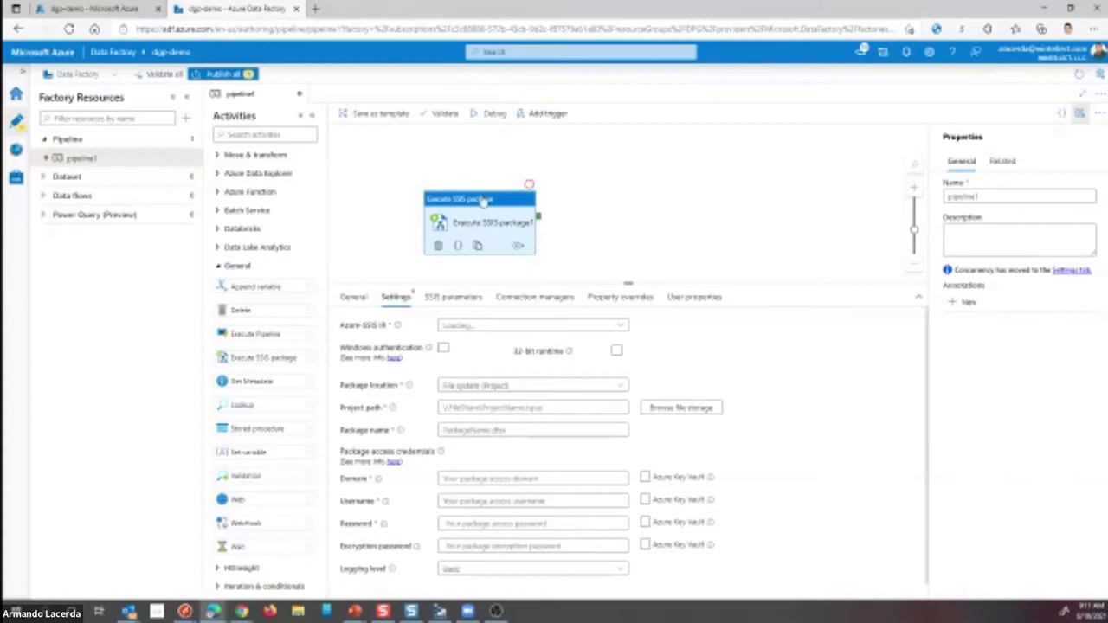
- Delete the Execute SSIS package1 activity and drop a Data flow activity from Move & transform onto the canvas
drag(483, 200, 494, 189)
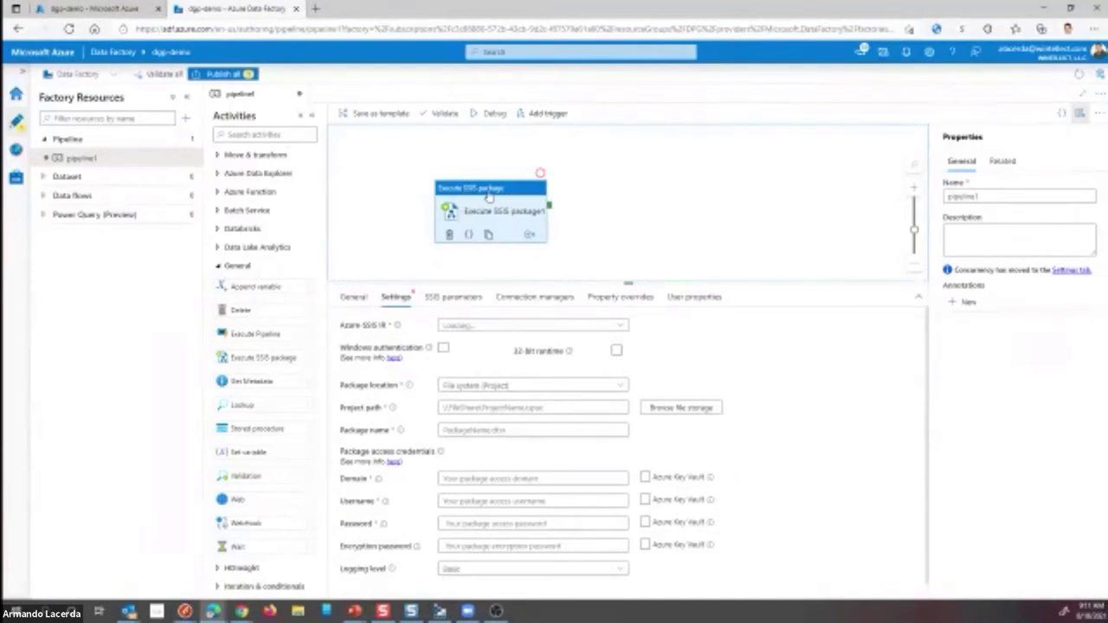
drag(489, 197, 498, 197)
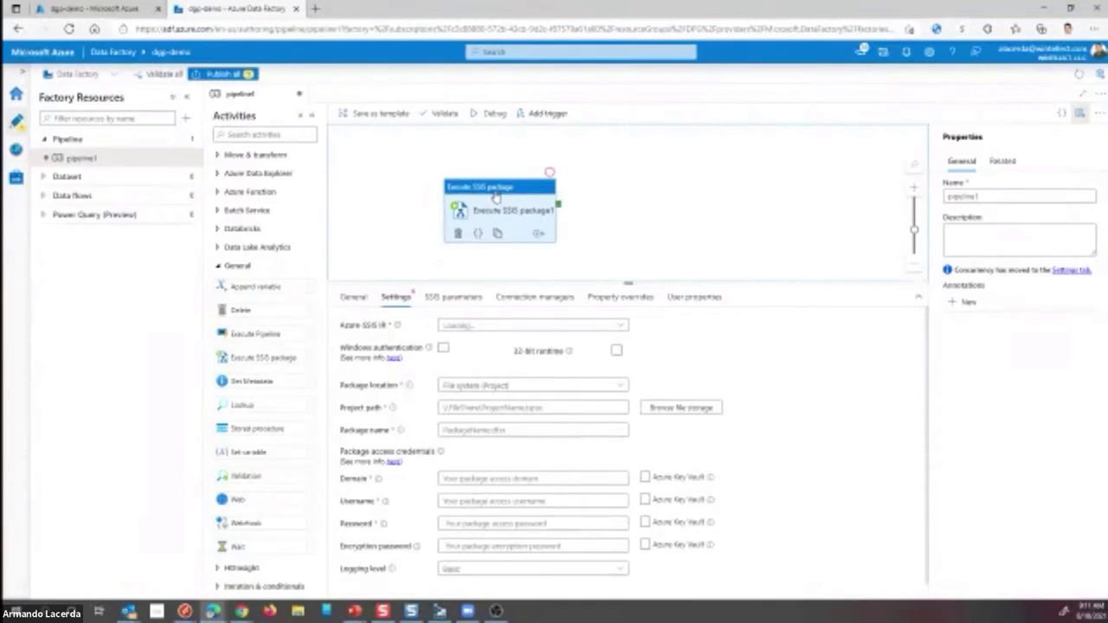
key(Delete)
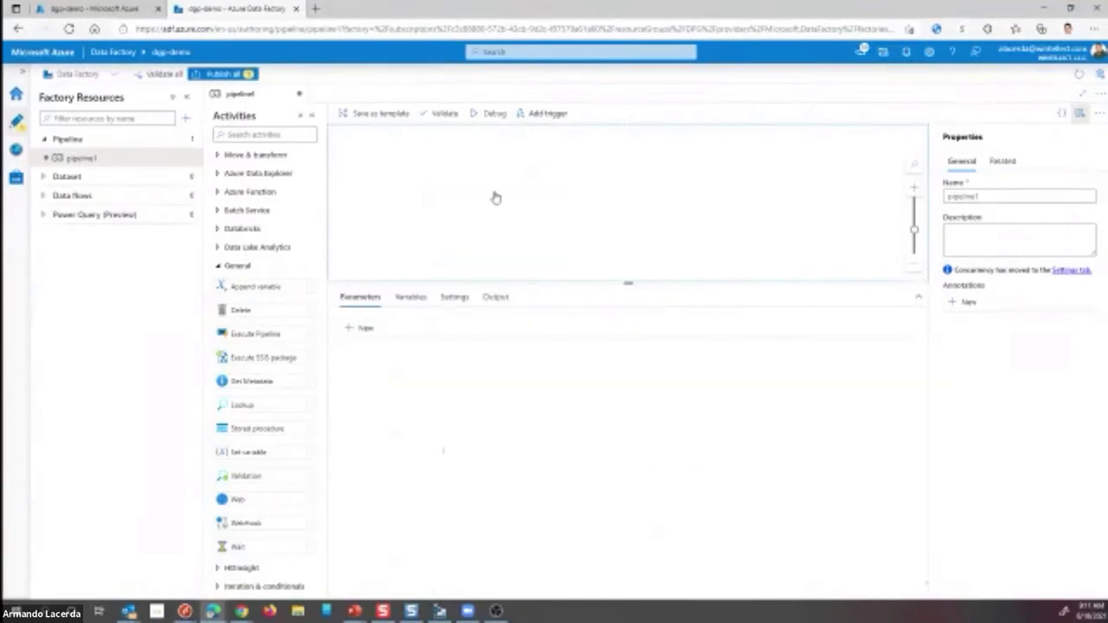
click(218, 267)
click(217, 155)
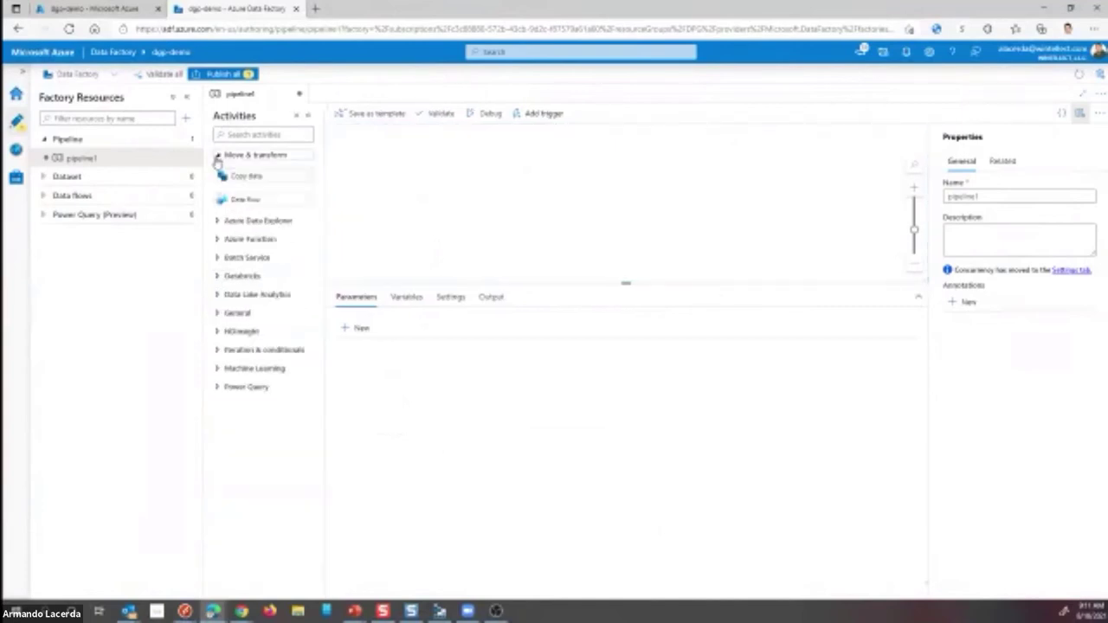
drag(240, 199, 383, 197)
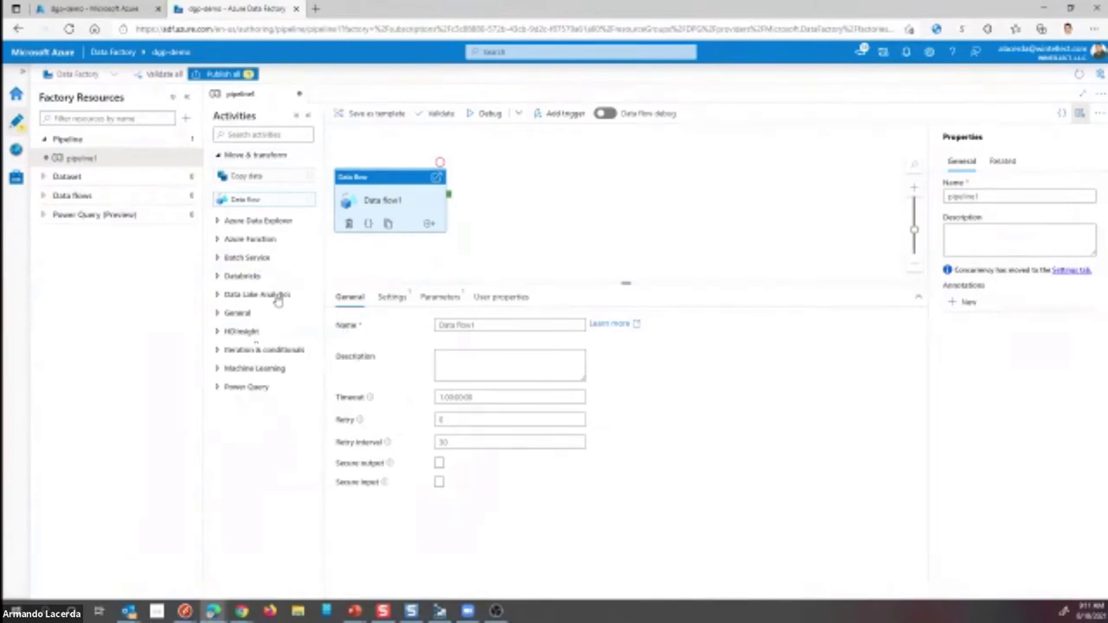
click(219, 277)
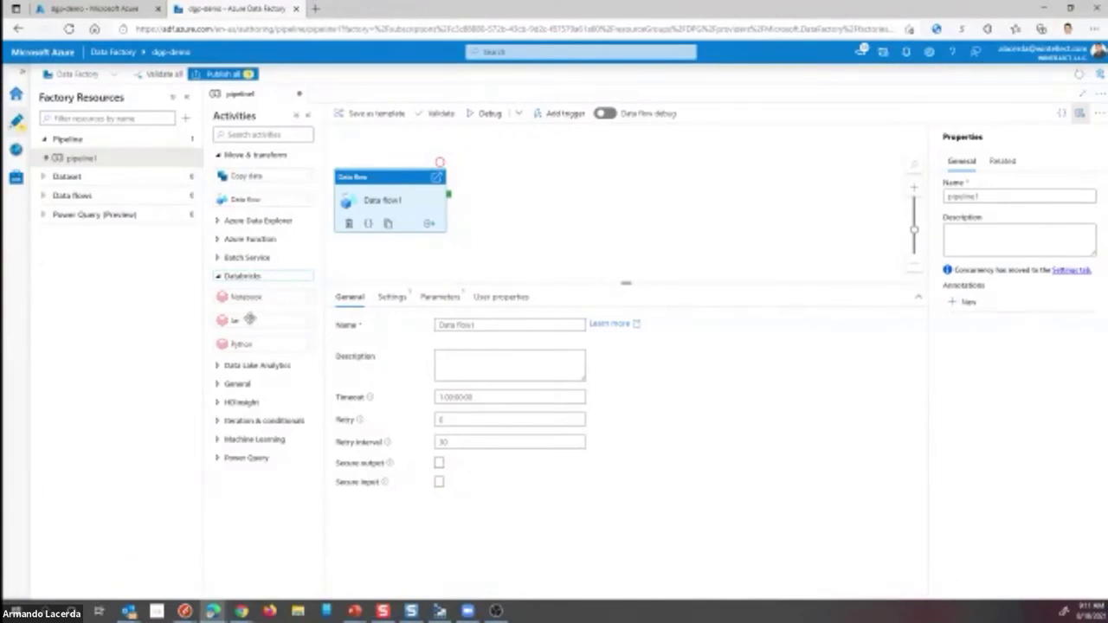
drag(252, 321, 251, 322)
click(220, 277)
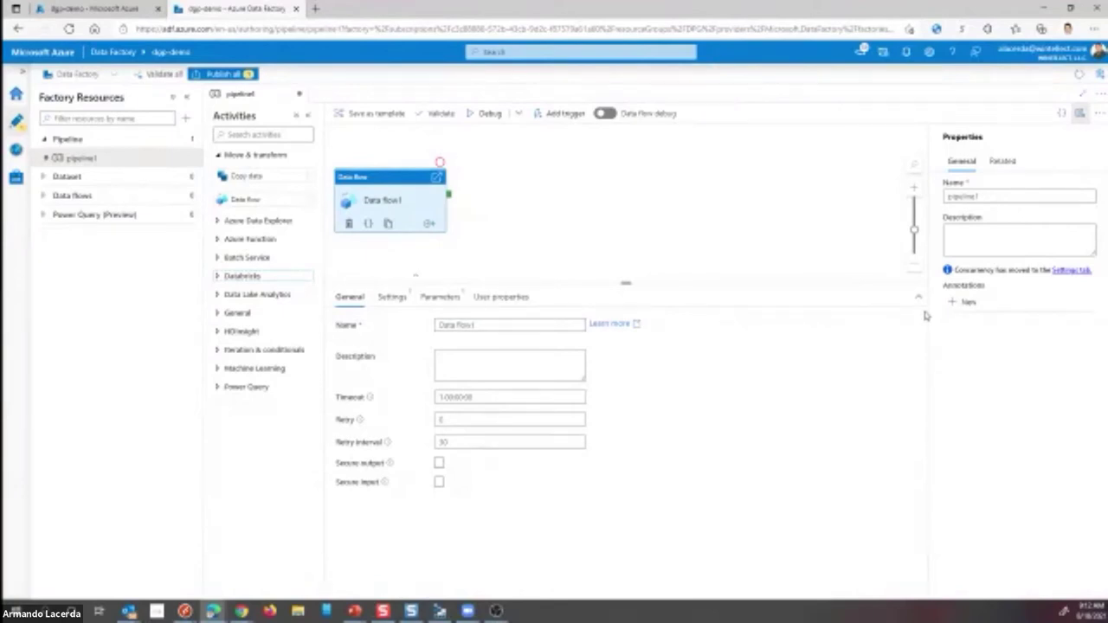
drag(625, 282, 626, 369)
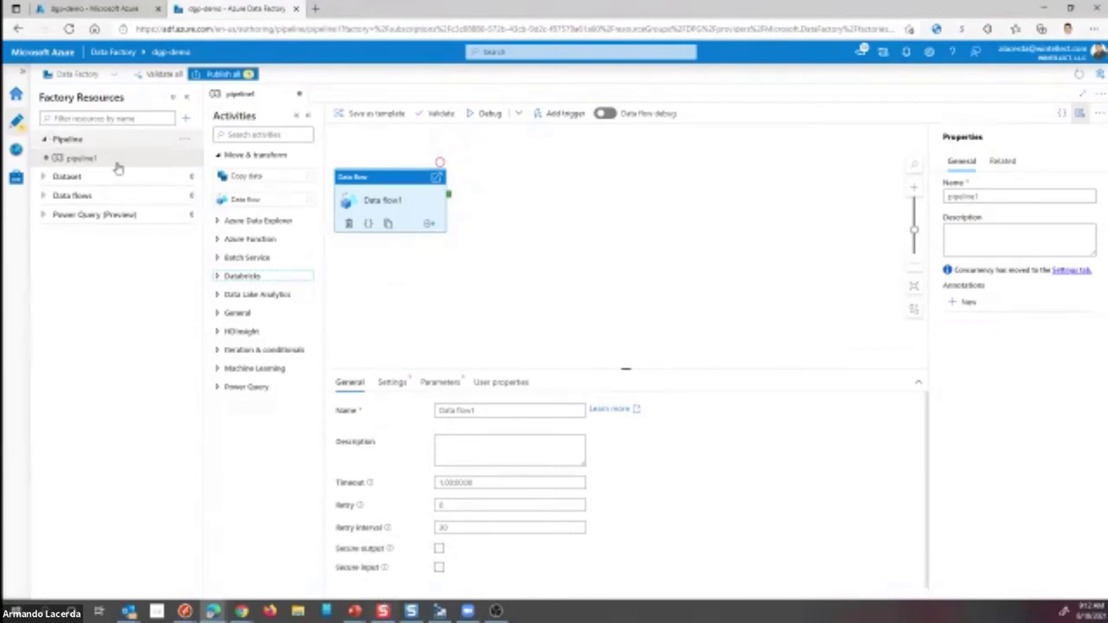
- Return to the PowerPoint slide show and advance past the ETL diagram slide to the Demo slide
mouse_move(354, 612)
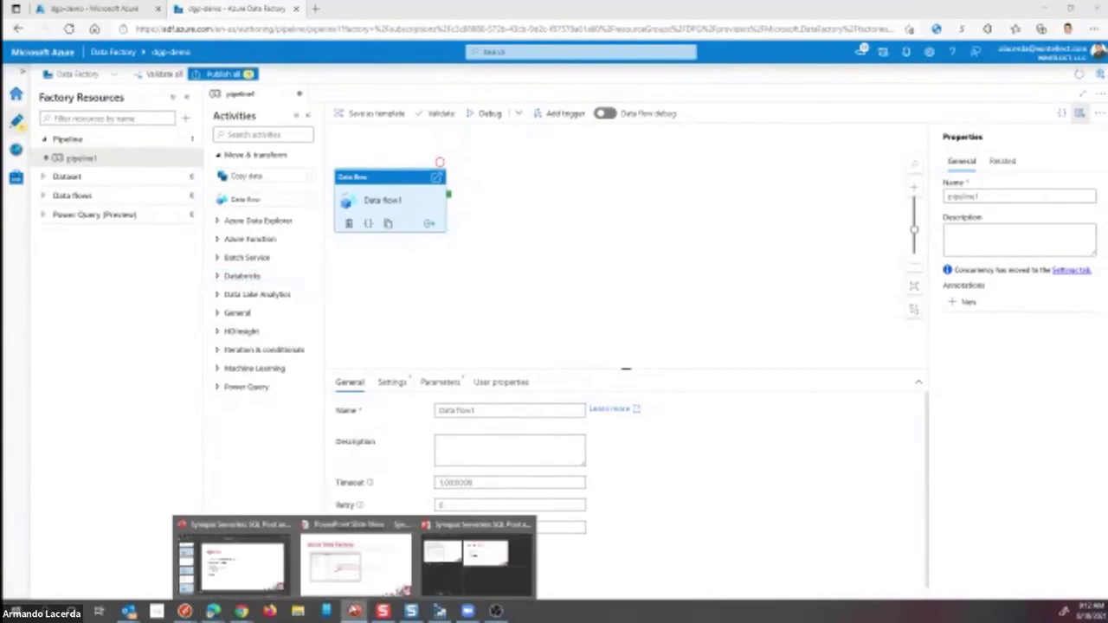
click(355, 575)
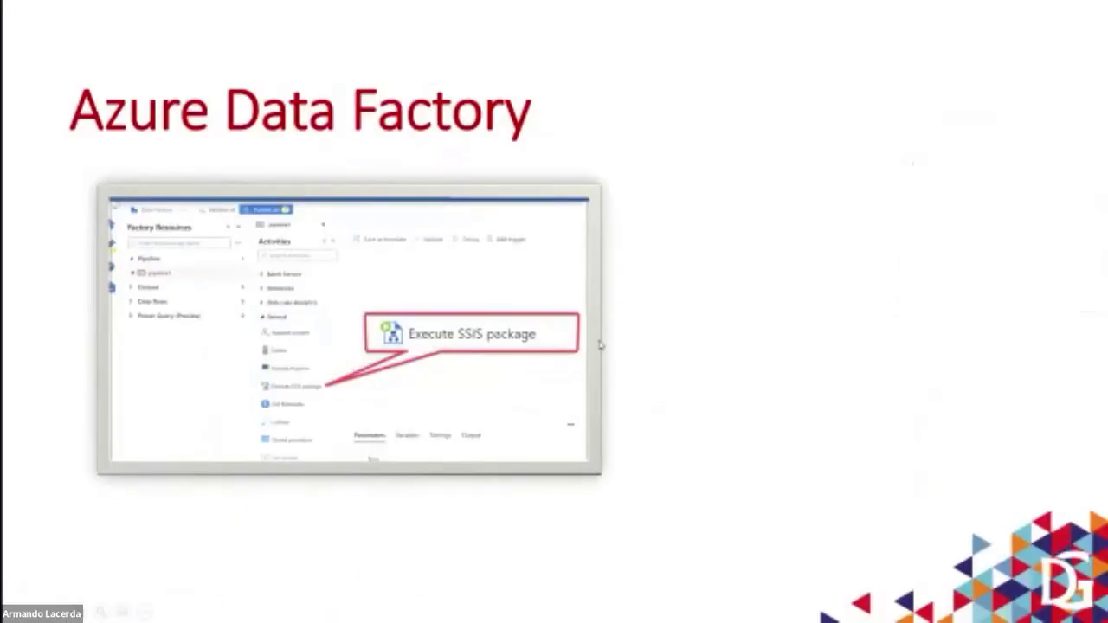
click(645, 350)
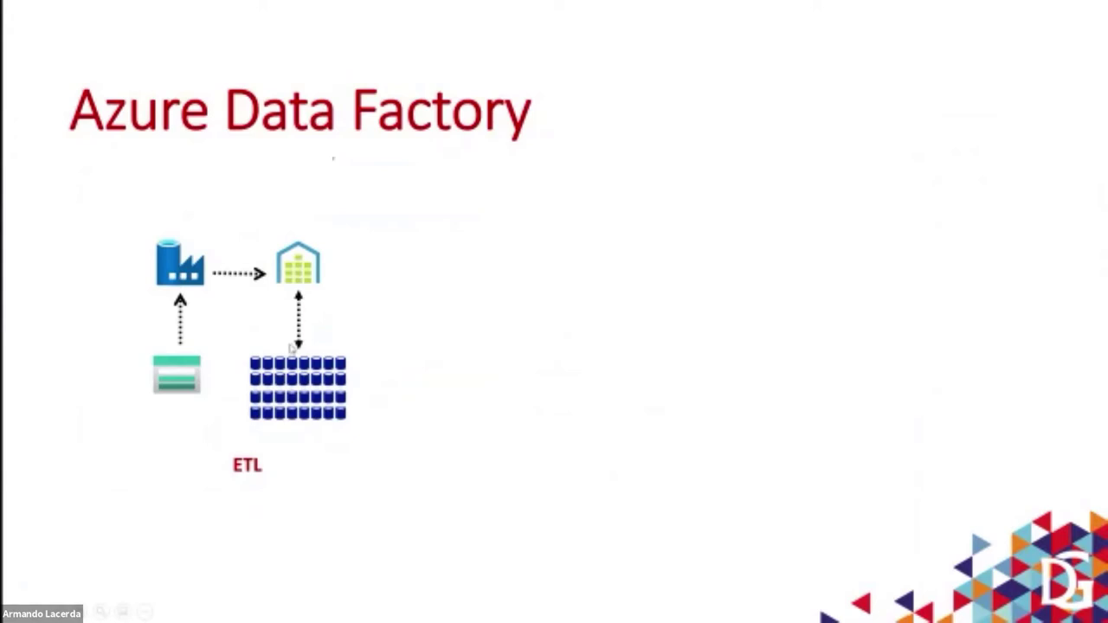
key(Right)
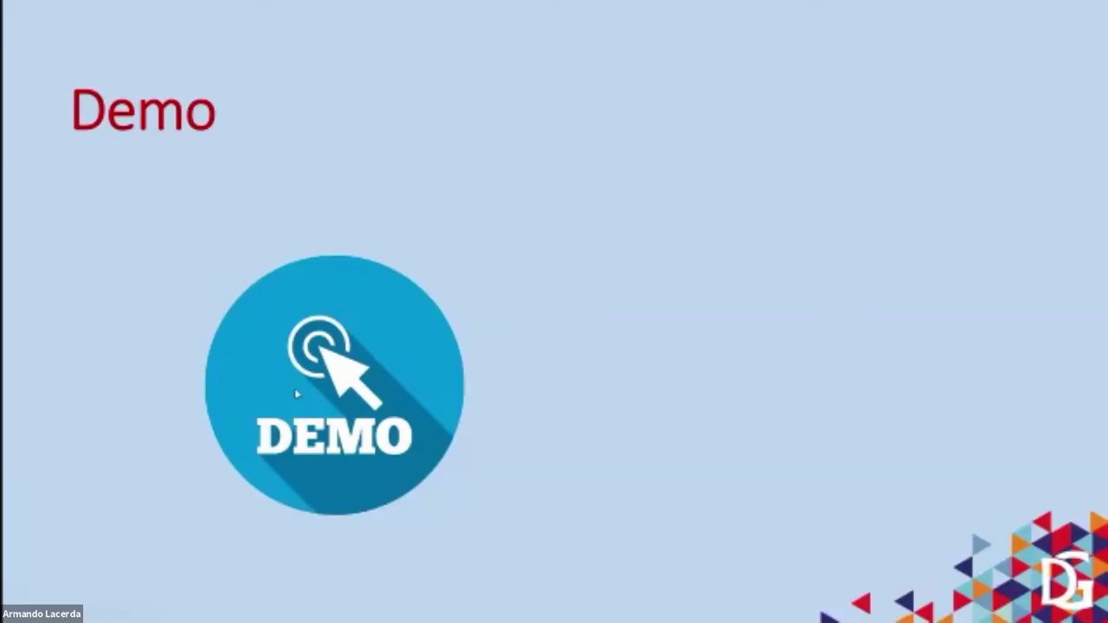